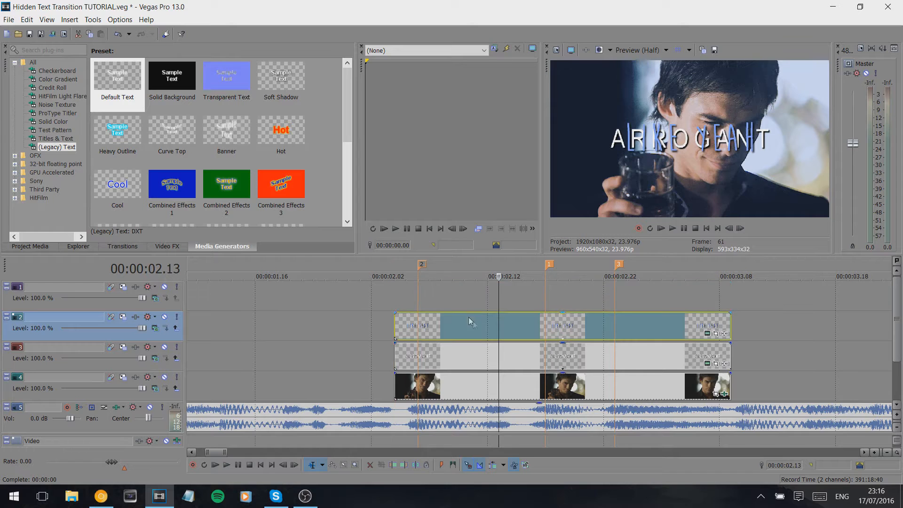
# Trim the start of the LIKE YEAH text event to 00:00:02.15 and play back the text timing
pyautogui.click(503, 381)
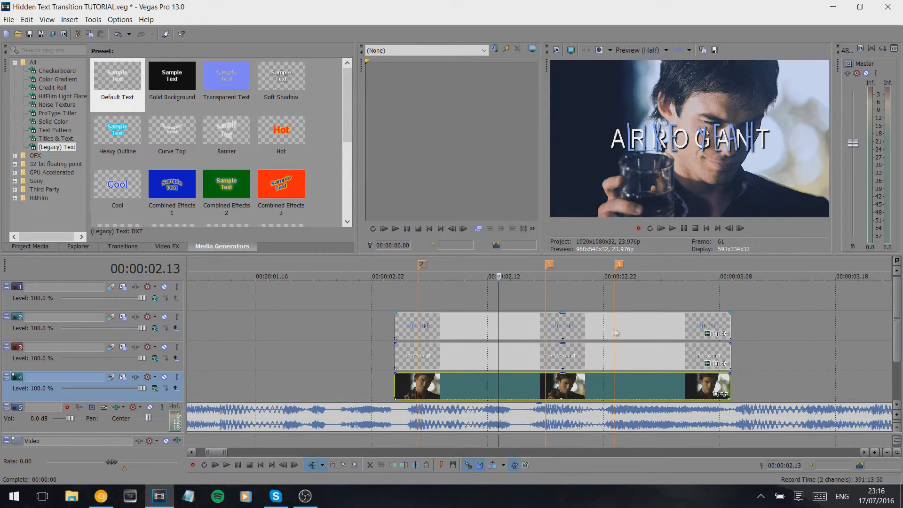
pyautogui.moveTo(396, 326); pyautogui.dragTo(523, 326)
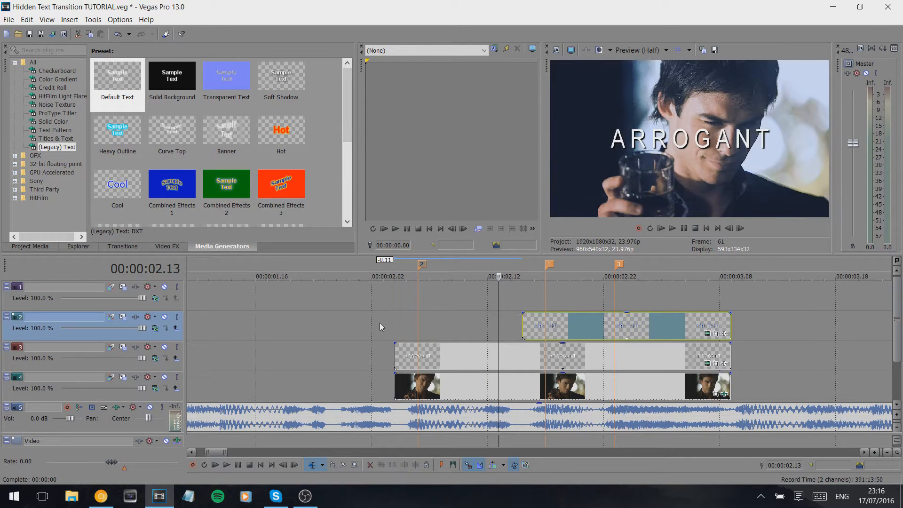
pyautogui.click(382, 324)
pyautogui.click(359, 335)
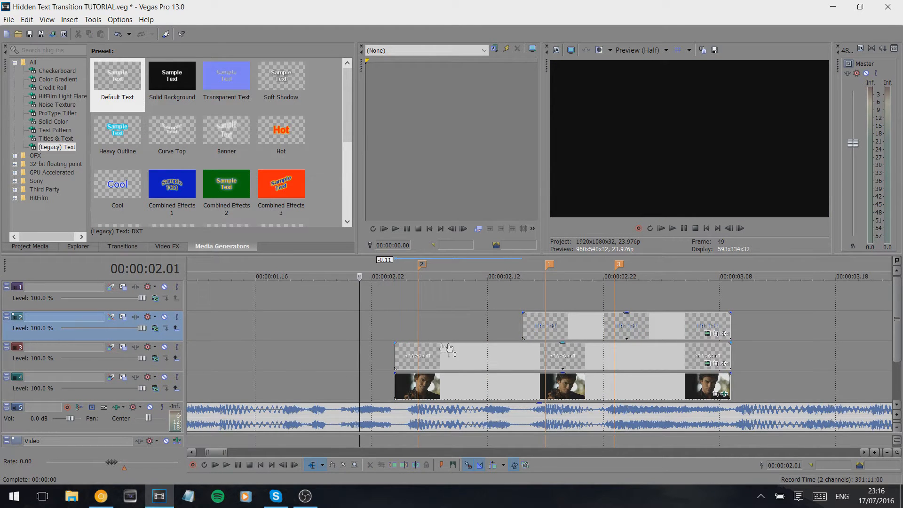
pyautogui.click(420, 355)
pyautogui.click(372, 329)
pyautogui.press('space')
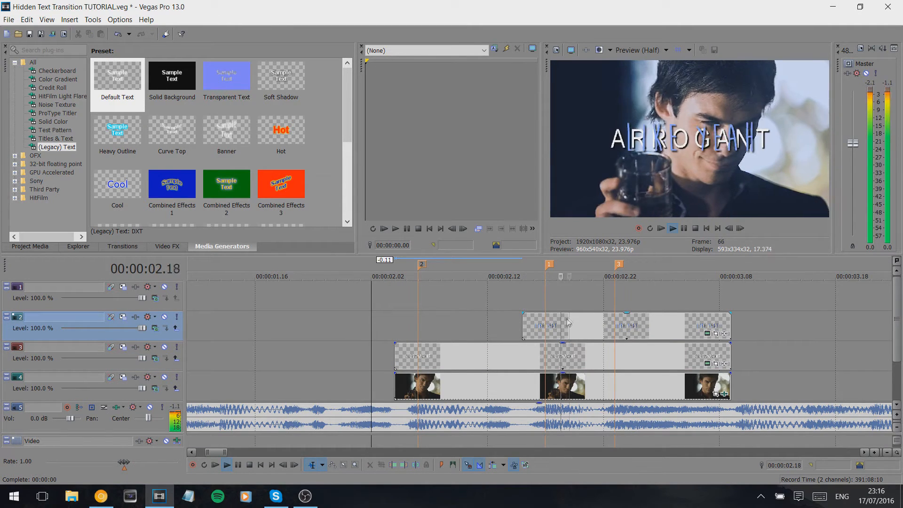
pyautogui.click(564, 326)
pyautogui.click(526, 318)
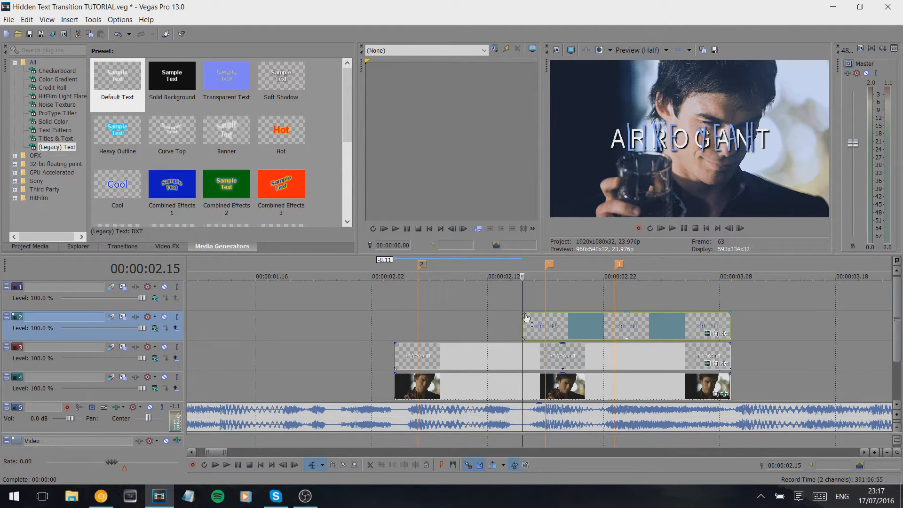
# Try a short fade-in at the start of the LIKE YEAH text event and remove it
pyautogui.moveTo(522, 313); pyautogui.dragTo(580, 314)
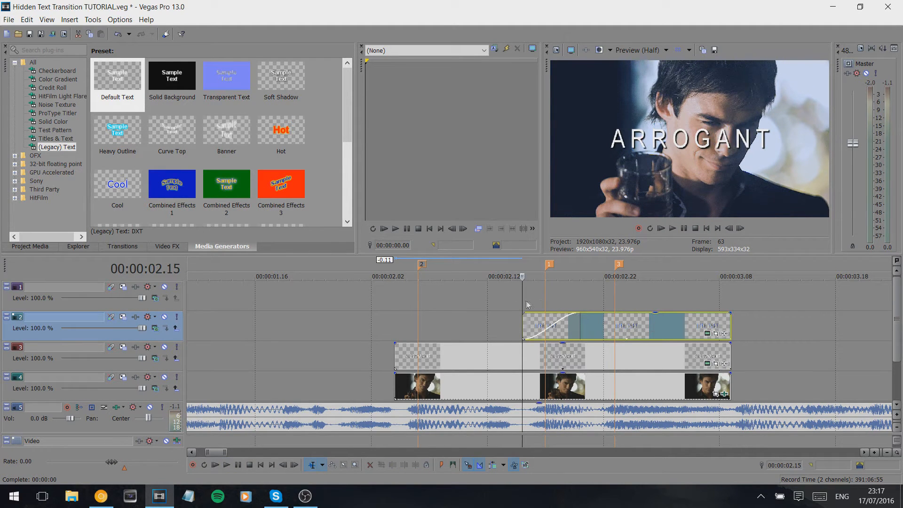
pyautogui.moveTo(580, 325); pyautogui.dragTo(494, 321)
# At 00:00:02.17, shift the ARROGANT text upward with Event Pan/Crop to a Y Center of about 603.3
pyautogui.press('Right')
pyautogui.press('Right')
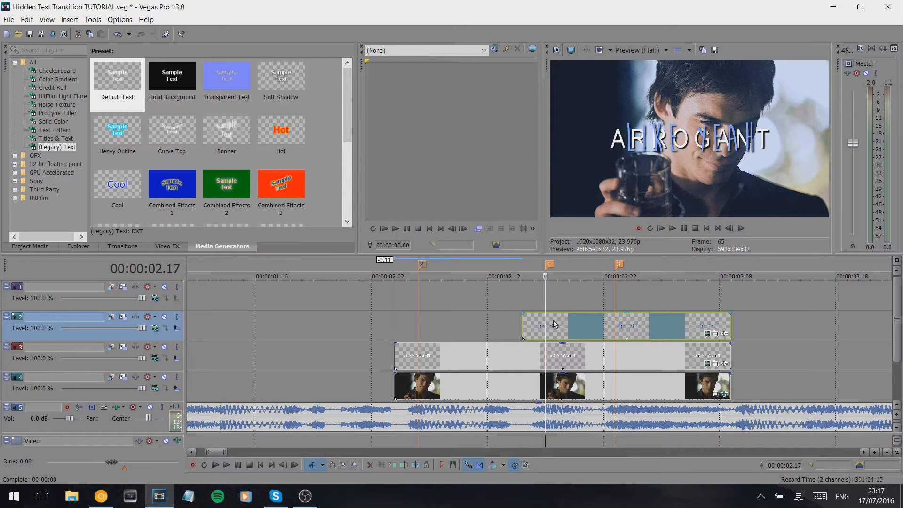
pyautogui.click(717, 365)
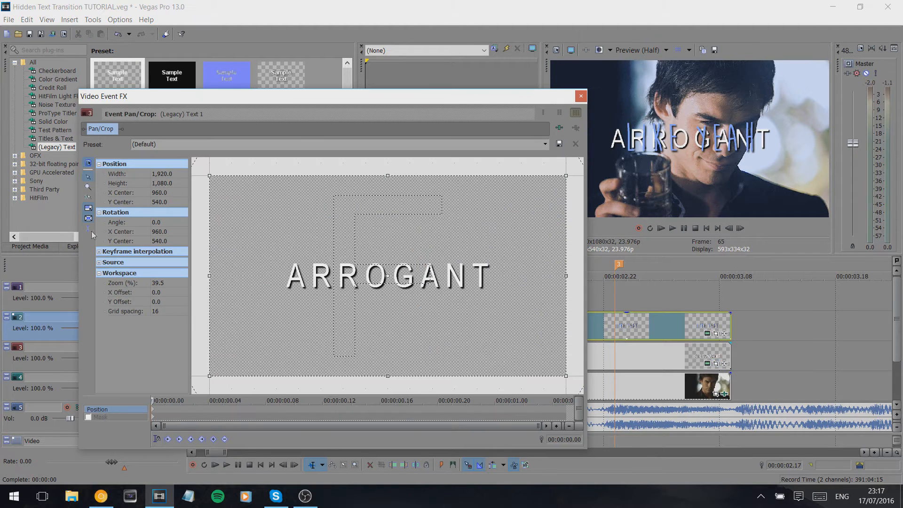
pyautogui.moveTo(279, 248); pyautogui.dragTo(279, 260)
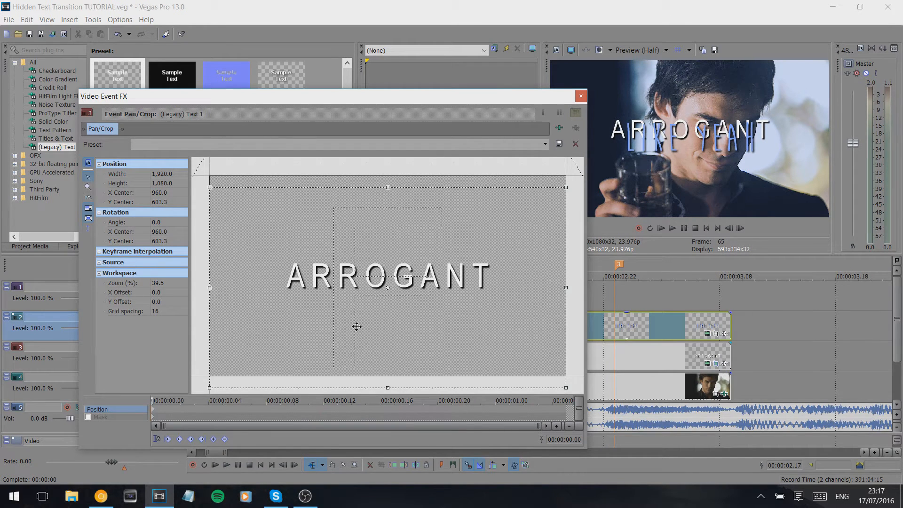
pyautogui.click(581, 96)
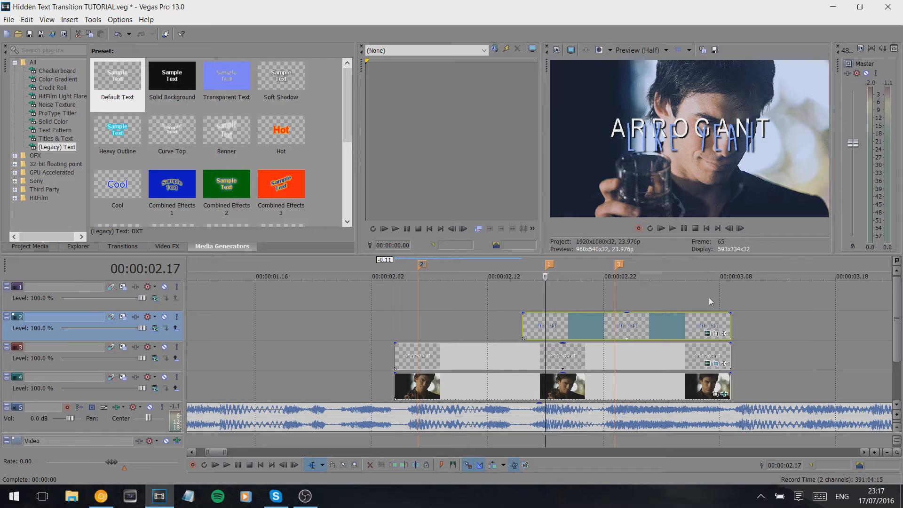
# Open the LIKE YEAH text's placement settings and show its animation keyframes with cursor syncing to the timeline enabled
pyautogui.click(708, 335)
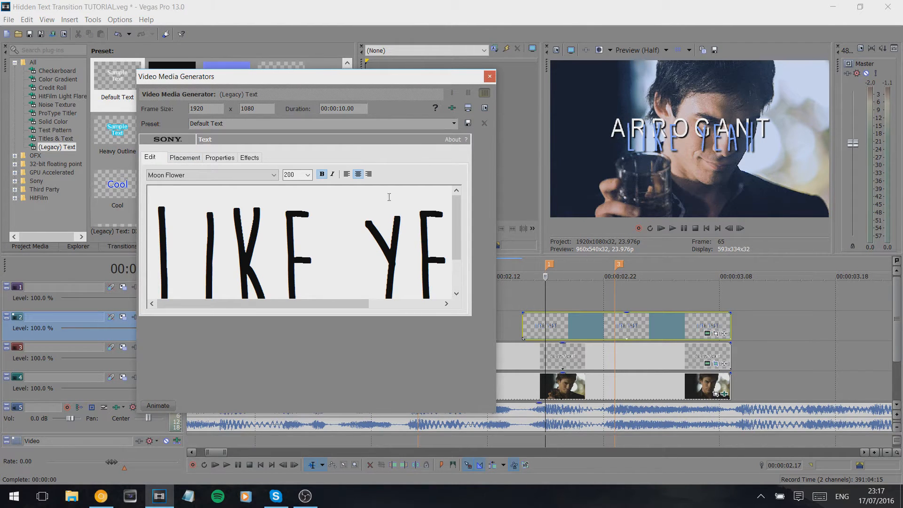
pyautogui.moveTo(206, 80); pyautogui.dragTo(450, 110)
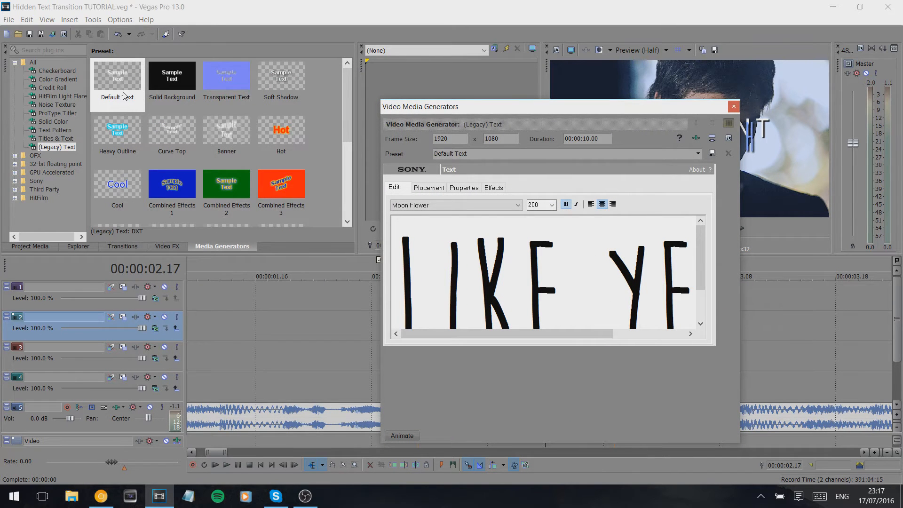
pyautogui.moveTo(606, 114); pyautogui.dragTo(378, 104)
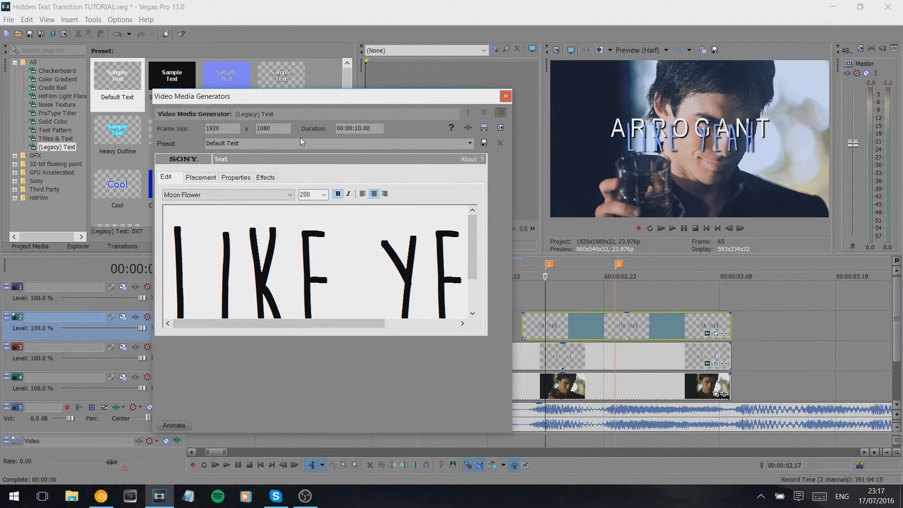
pyautogui.click(202, 178)
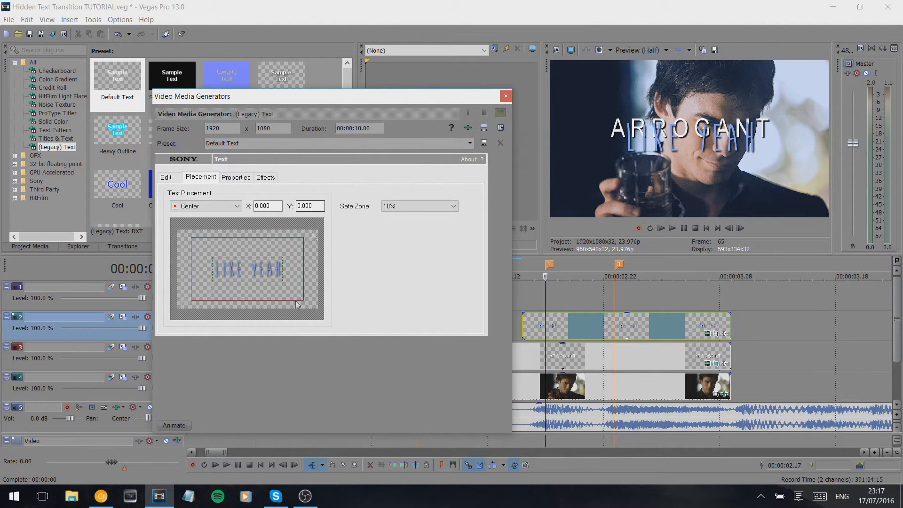
pyautogui.click(174, 426)
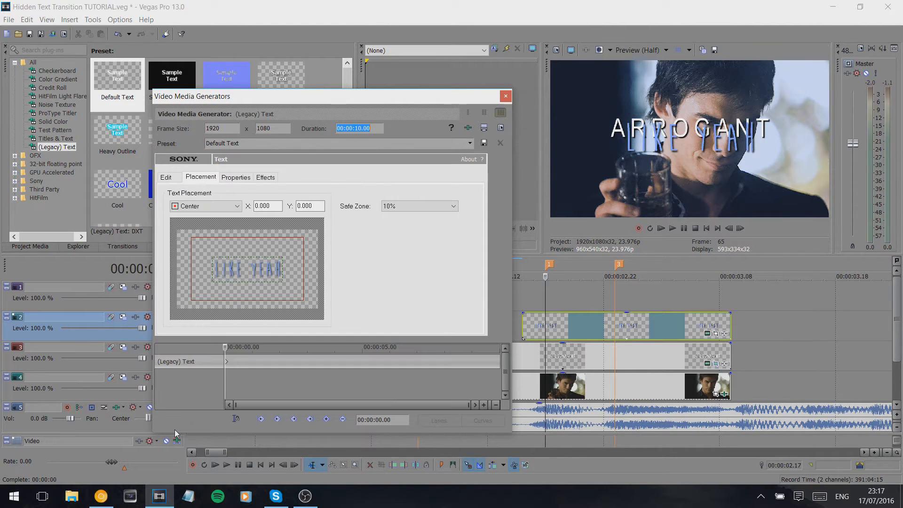
pyautogui.click(238, 420)
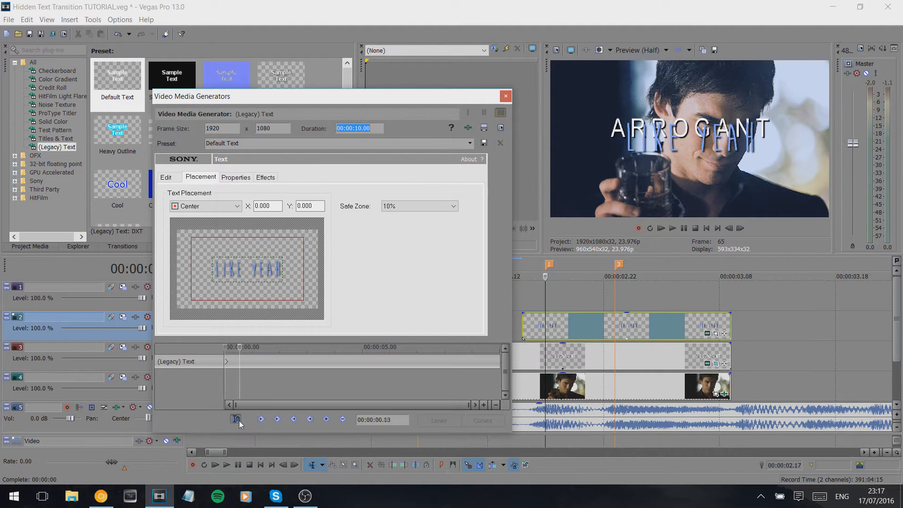
# Keyframe the LIKE YEAH placement below ARROGANT at 00:00:02.19, with X 0.000 and Y about 0.201
pyautogui.click(556, 321)
pyautogui.press('Right')
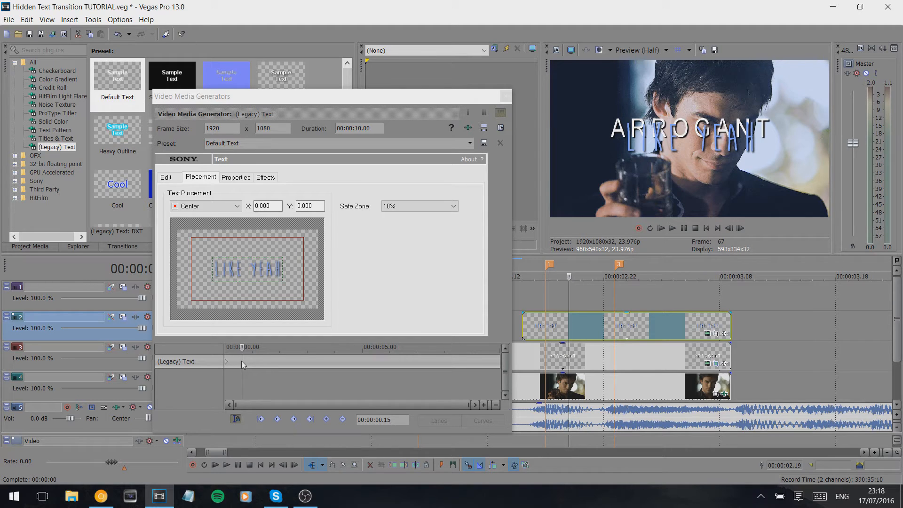
pyautogui.moveTo(248, 273); pyautogui.dragTo(247, 281)
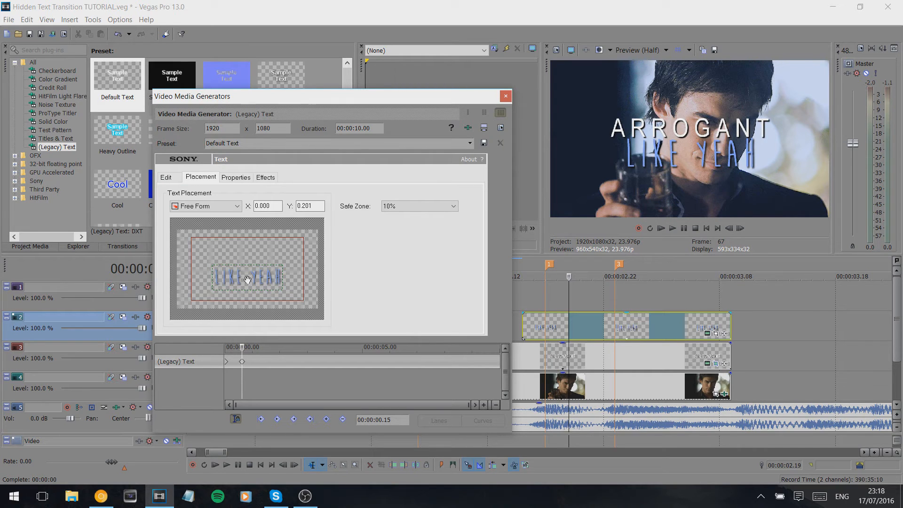
pyautogui.moveTo(322, 205); pyautogui.dragTo(311, 206)
pyautogui.moveTo(267, 278); pyautogui.dragTo(266, 279)
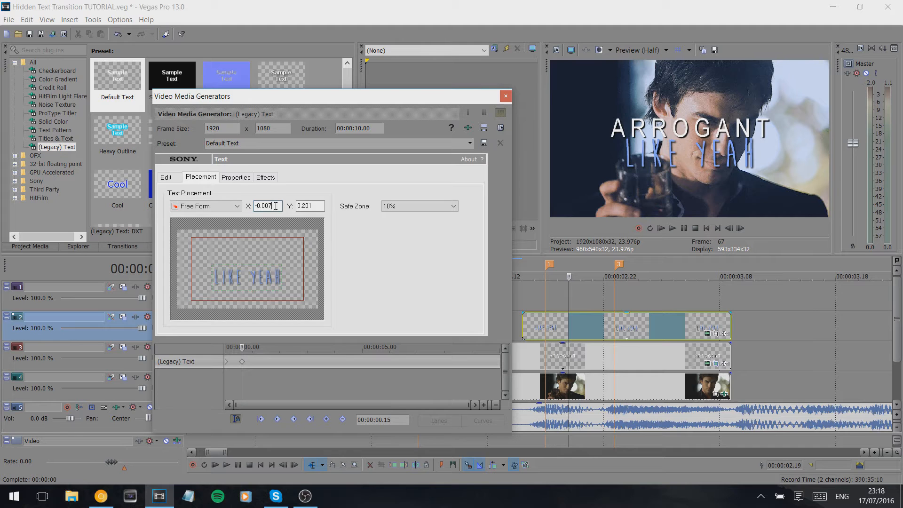
pyautogui.press('Return')
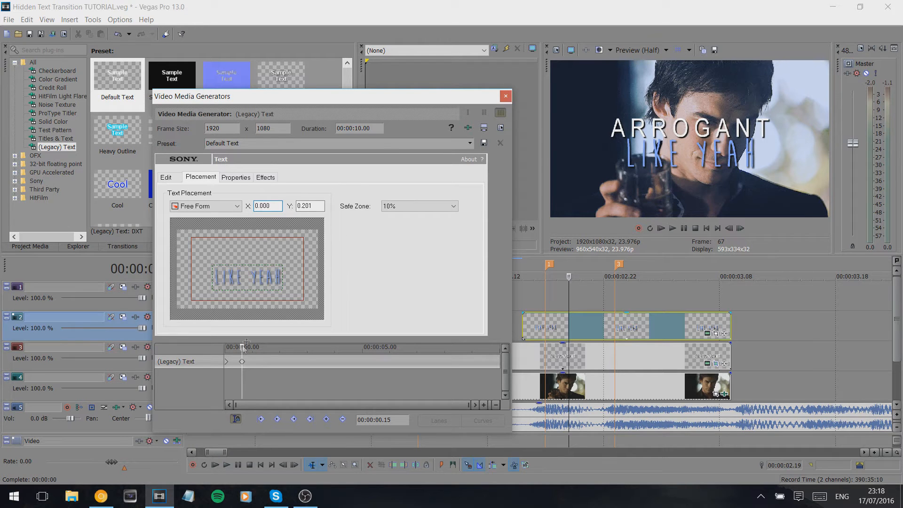
# Set the LIKE YEAH text's first placement keyframe above center, with X 0.000 and Y about -0.296
pyautogui.click(227, 361)
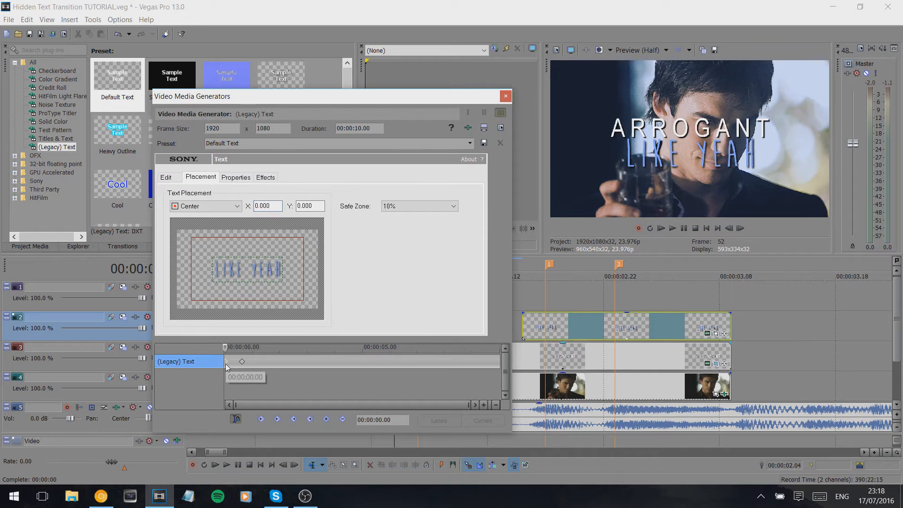
pyautogui.moveTo(238, 273); pyautogui.dragTo(240, 262)
pyautogui.click(270, 205)
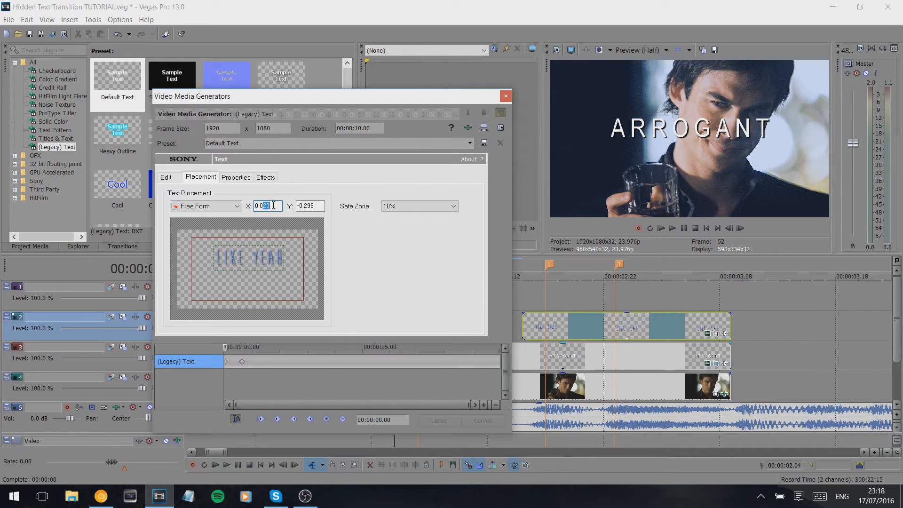
pyautogui.write('0')
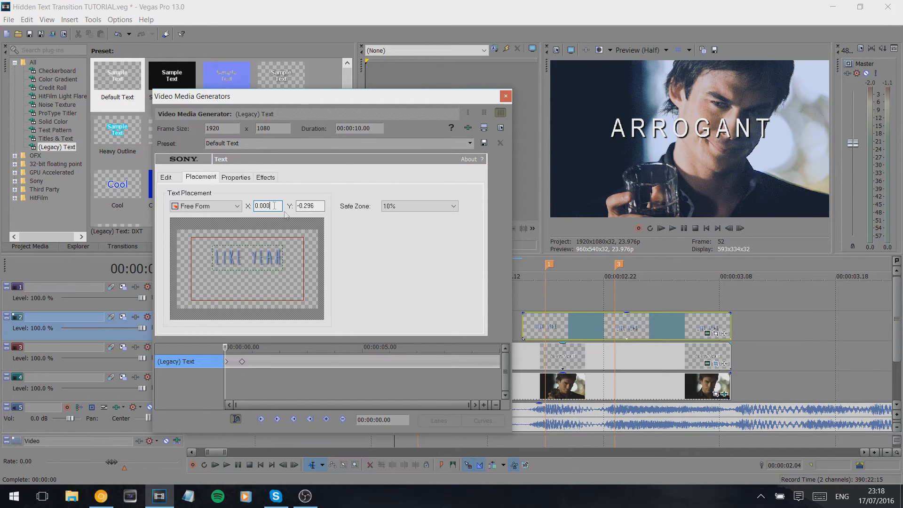
# Close the text settings and play back 00:00:02.12 to 00:00:03.06 to review the LIKE YEAH animation
pyautogui.click(557, 328)
pyautogui.click(534, 329)
pyautogui.click(516, 267)
pyautogui.click(511, 267)
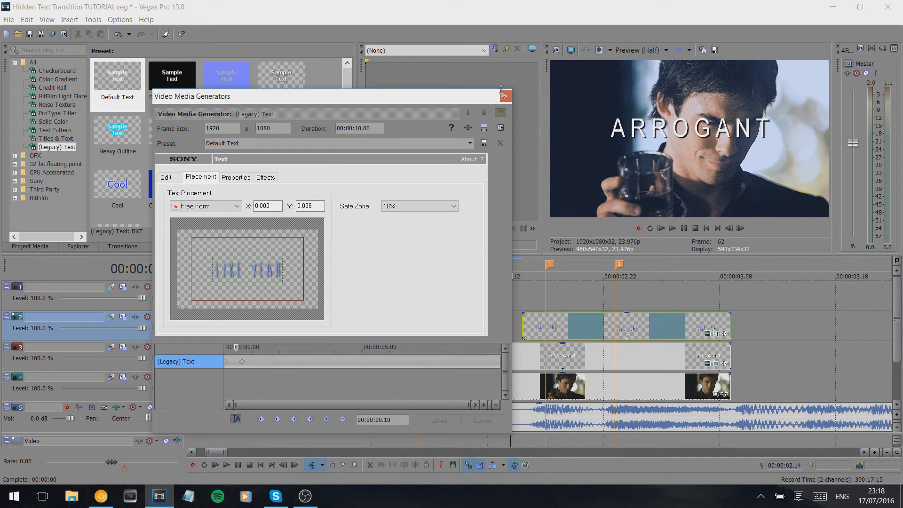
pyautogui.click(504, 96)
pyautogui.moveTo(488, 277); pyautogui.dragTo(696, 286)
pyautogui.press('space')
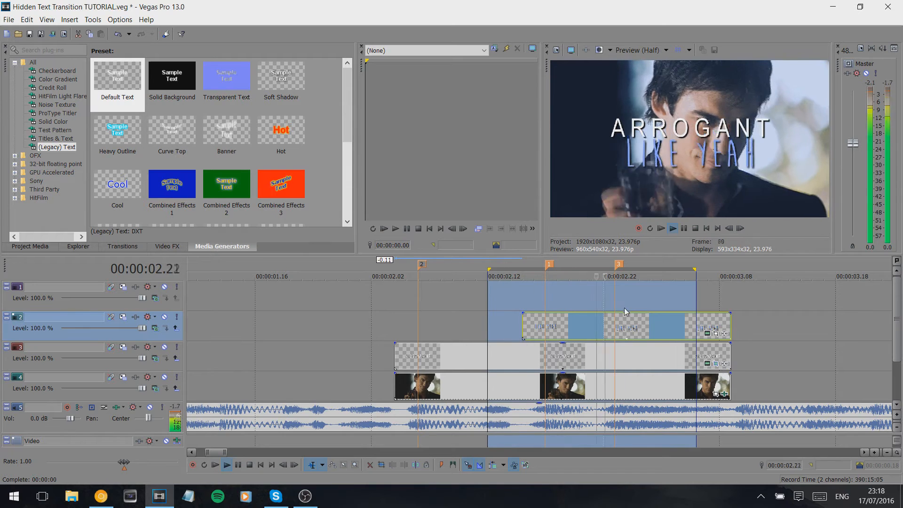
pyautogui.press('space')
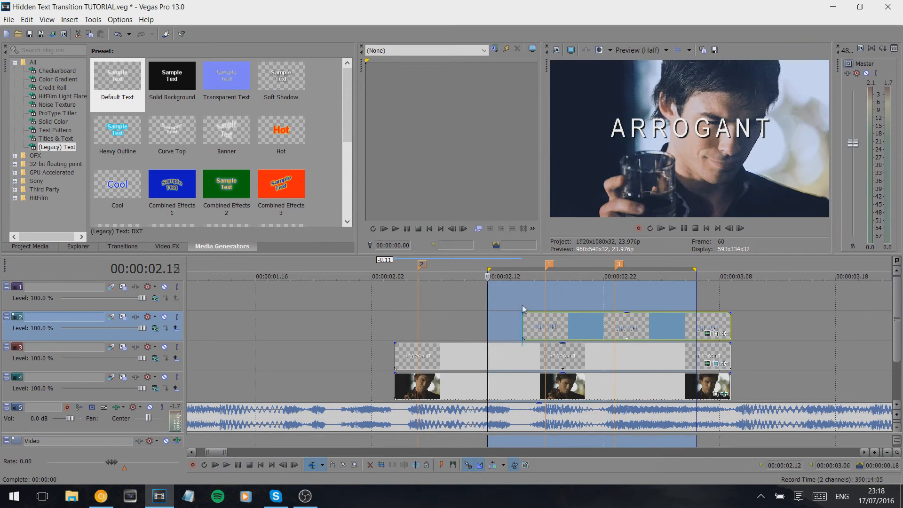
# Reopen the LIKE YEAH text settings and move its first placement keyframe to 00:00:00.11, the start of the trimmed event
pyautogui.click(534, 303)
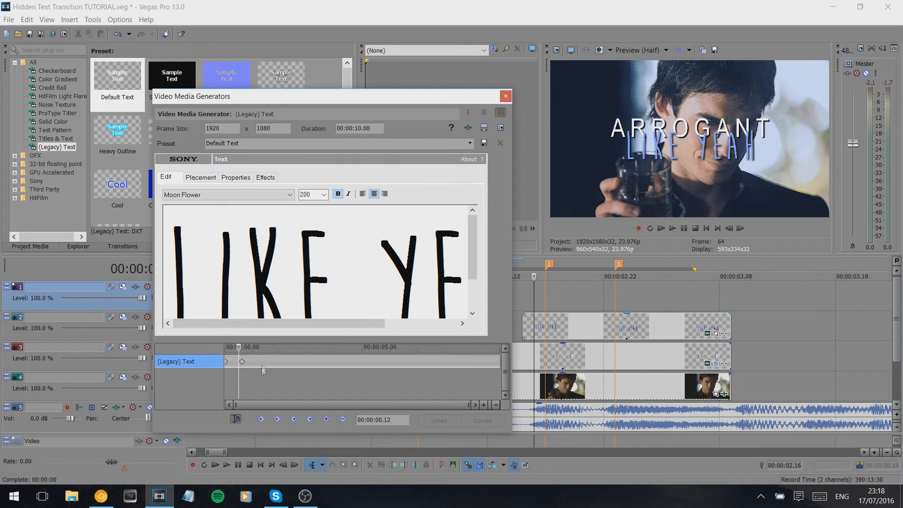
pyautogui.moveTo(227, 362); pyautogui.dragTo(235, 362)
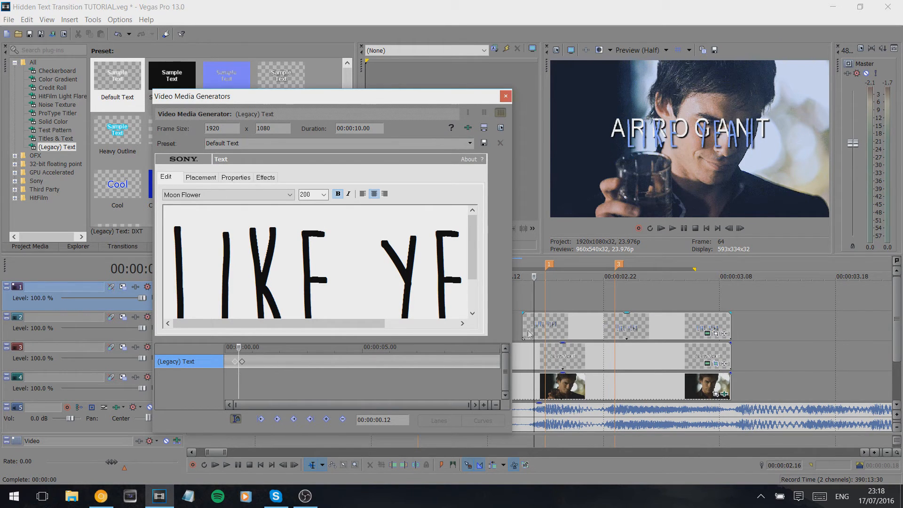
pyautogui.click(523, 288)
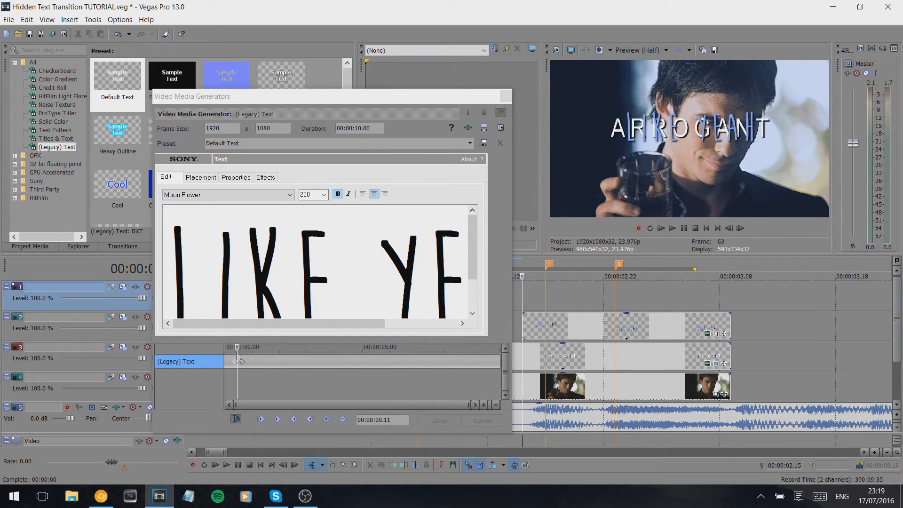
pyautogui.click(241, 361)
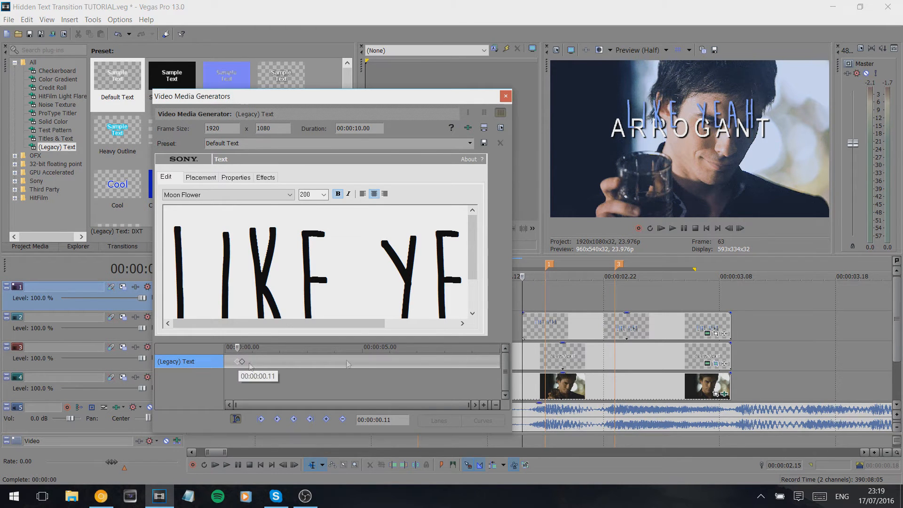
# Review the retimed LIKE YEAH slide from 00:00:02.15 to 00:00:02.18 and save the project
pyautogui.click(520, 291)
pyautogui.press('space')
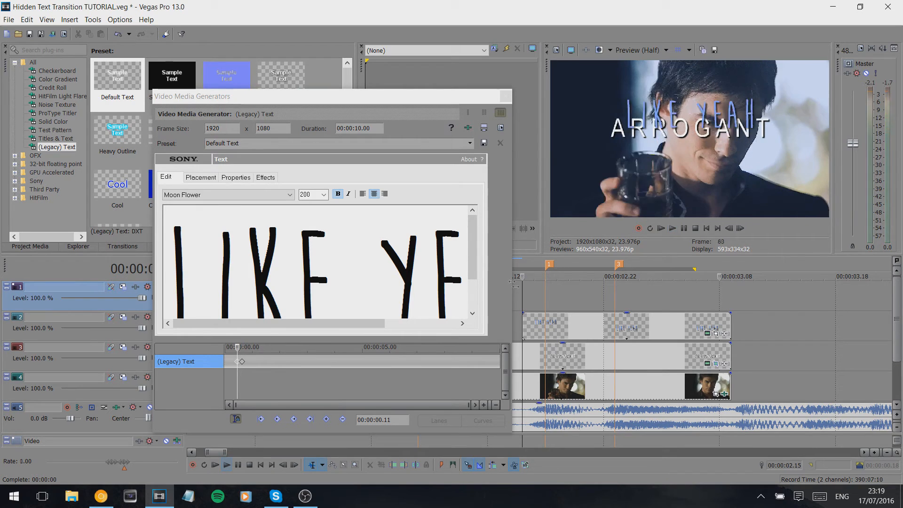
pyautogui.press('space')
pyautogui.click(506, 96)
pyautogui.click(537, 300)
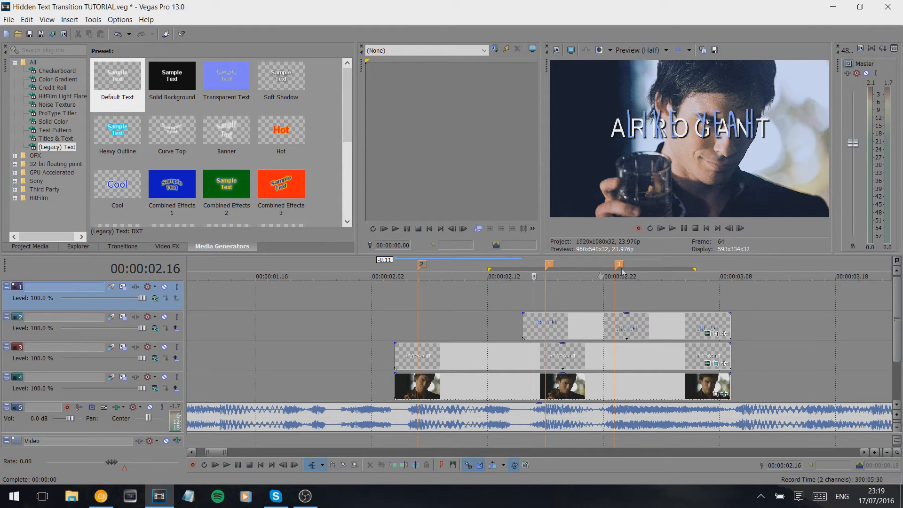
pyautogui.click(555, 299)
pyautogui.click(546, 299)
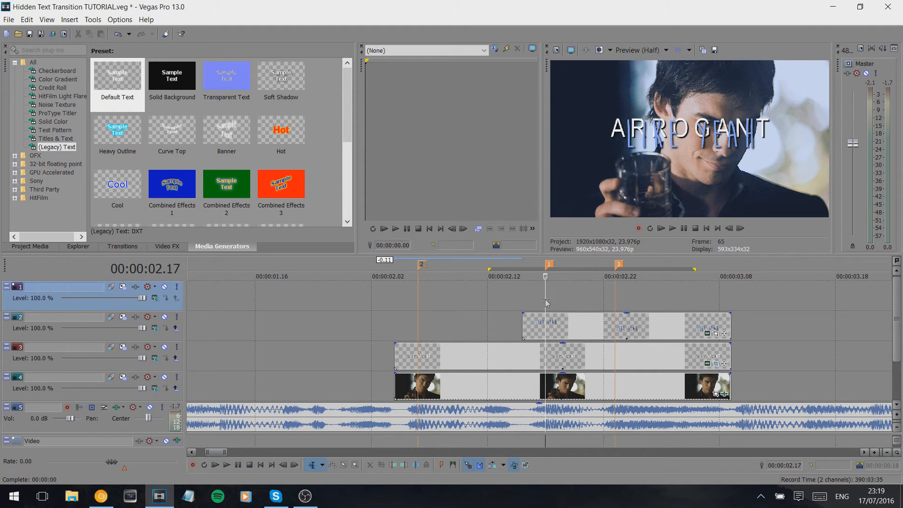
pyautogui.click(557, 300)
pyautogui.hotkey('ctrl', 's')
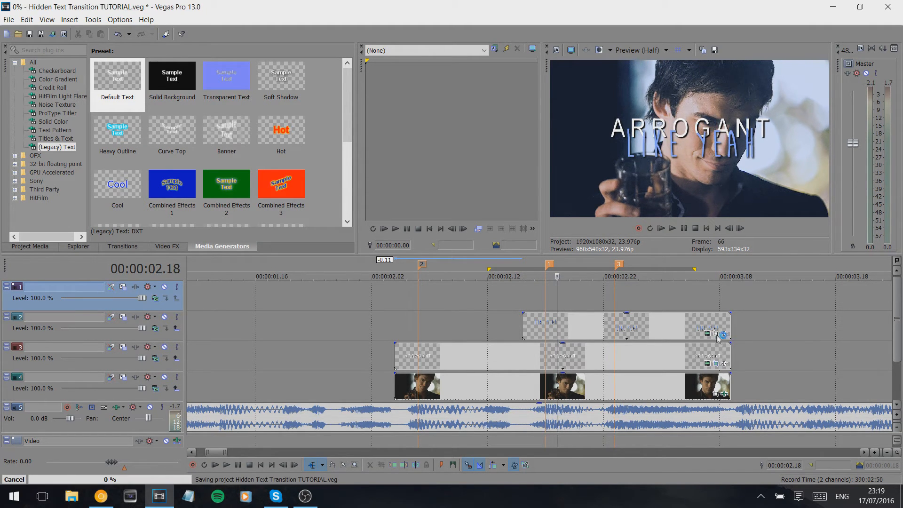
# Enable masking in the LIKE YEAH event's pan/crop settings, go to its 00:00:00.00 keyframe, and preview the project at 00:00:02.19
pyautogui.click(717, 334)
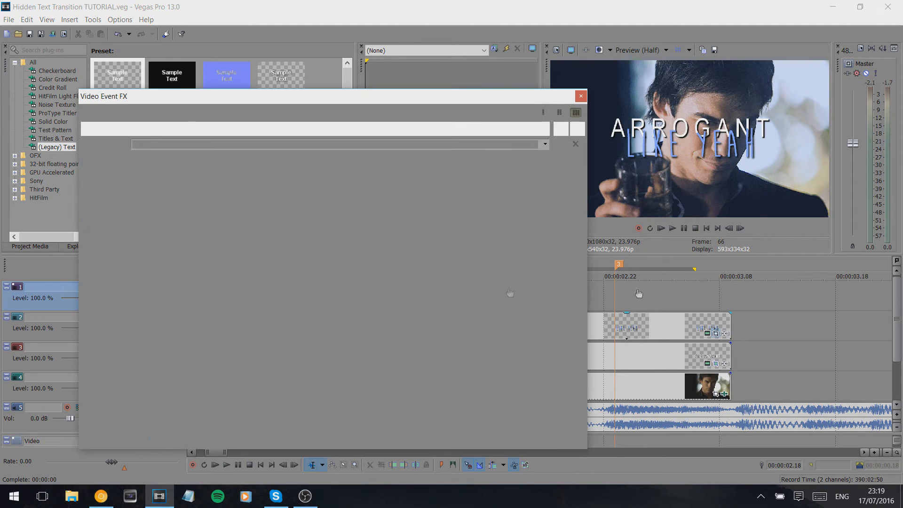
pyautogui.click(88, 417)
pyautogui.moveTo(386, 101); pyautogui.dragTo(330, 92)
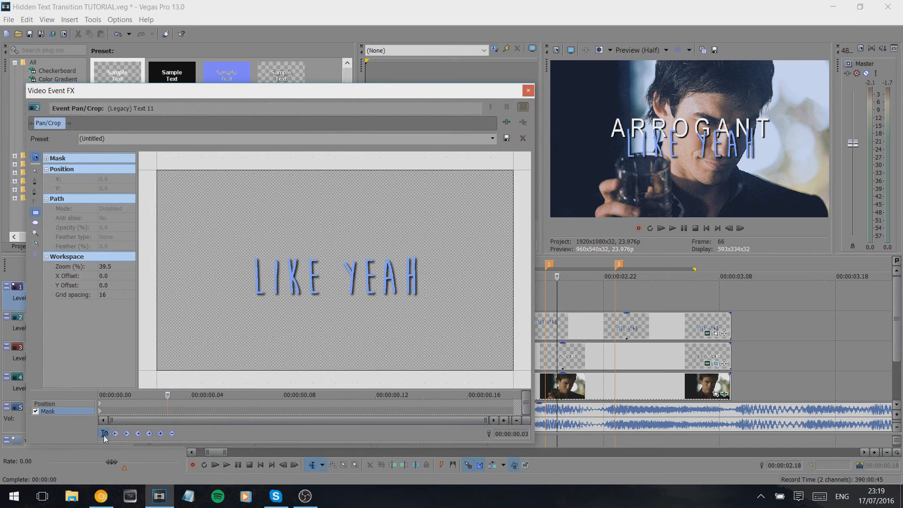
pyautogui.click(100, 406)
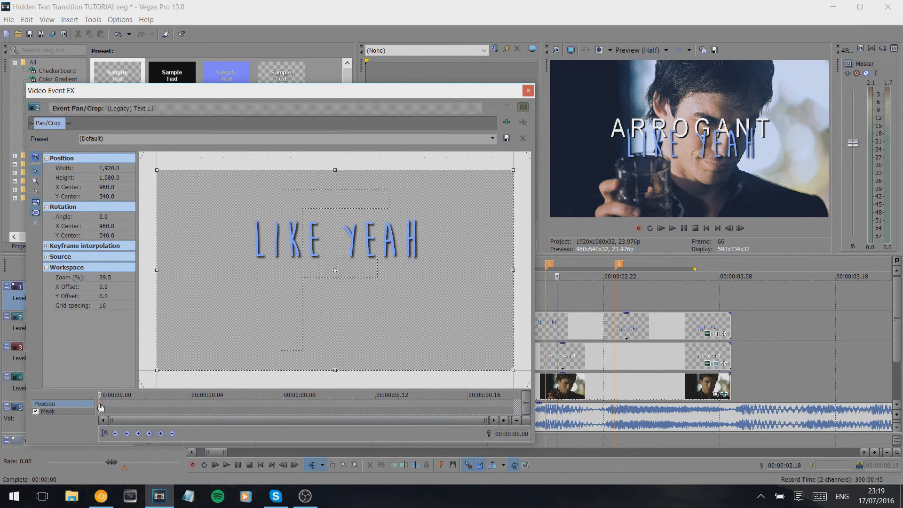
pyautogui.click(568, 326)
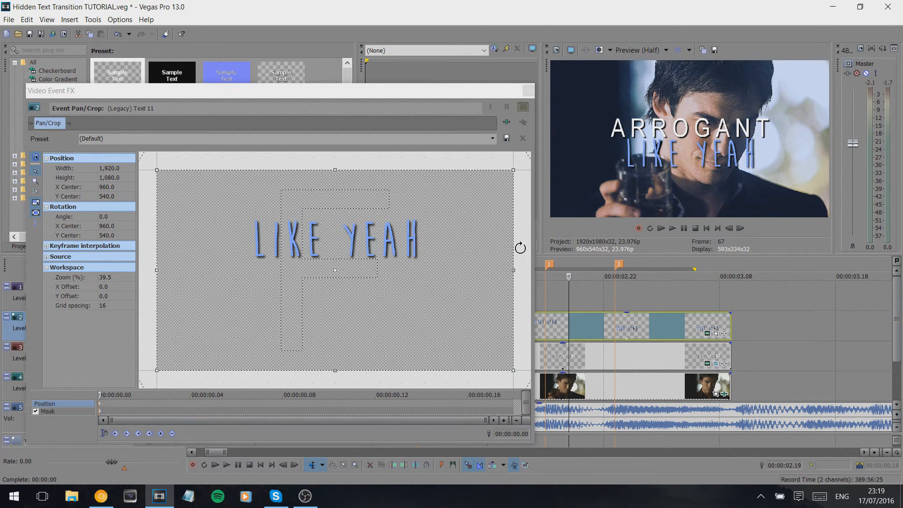
# Draw a rectangular mask around the LIKE YEAH text and set its mode to Negative
pyautogui.click(48, 411)
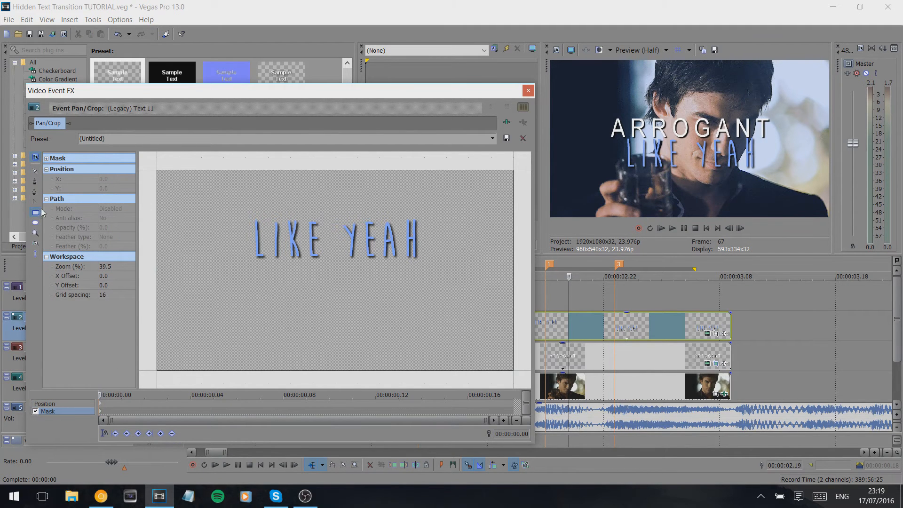
pyautogui.click(36, 213)
pyautogui.moveTo(216, 190); pyautogui.dragTo(477, 262)
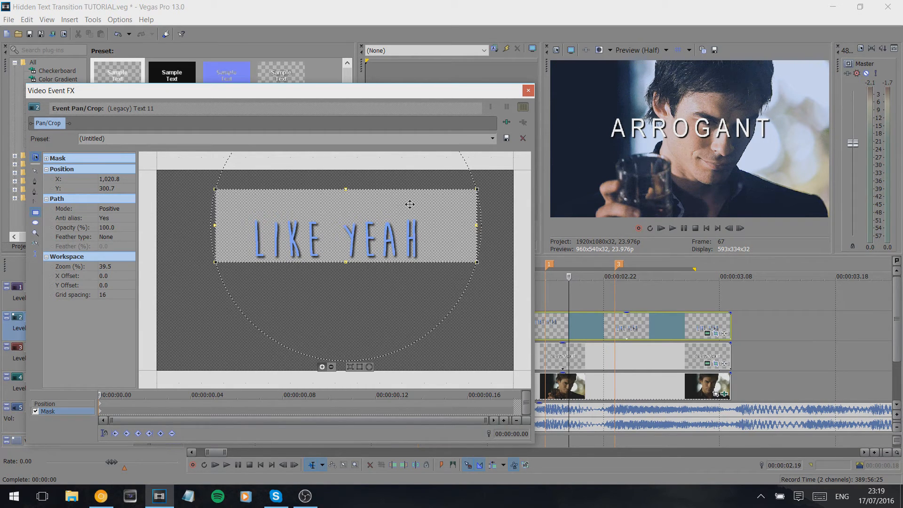
pyautogui.click(110, 210)
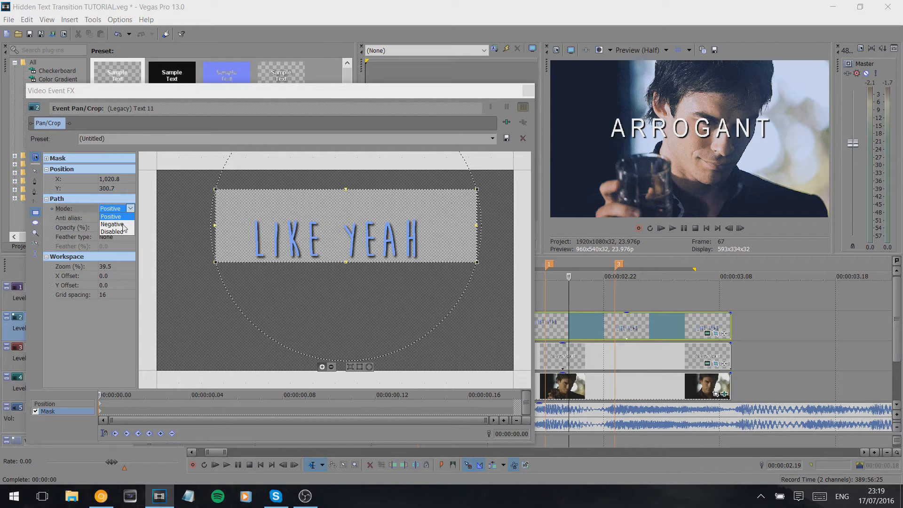
pyautogui.click(113, 224)
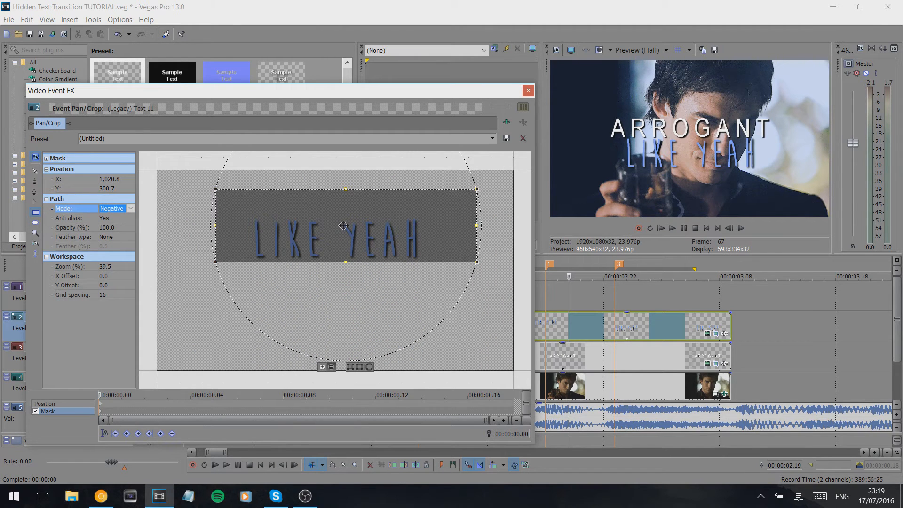
# Adjust the mask's lower edge against the ARROGANT text until its center Y is about 323.5, and close the pan/crop settings
pyautogui.moveTo(343, 262); pyautogui.dragTo(342, 300)
pyautogui.moveTo(343, 301); pyautogui.dragTo(346, 267)
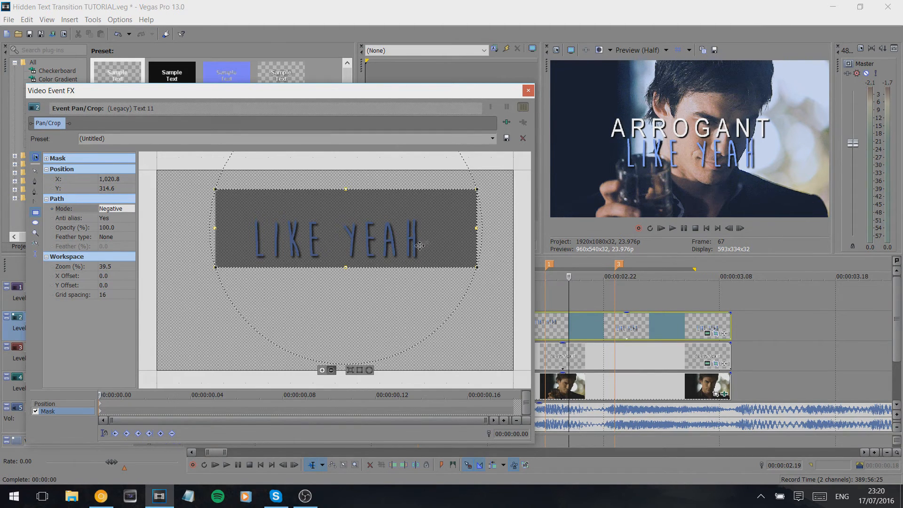
pyautogui.click(558, 300)
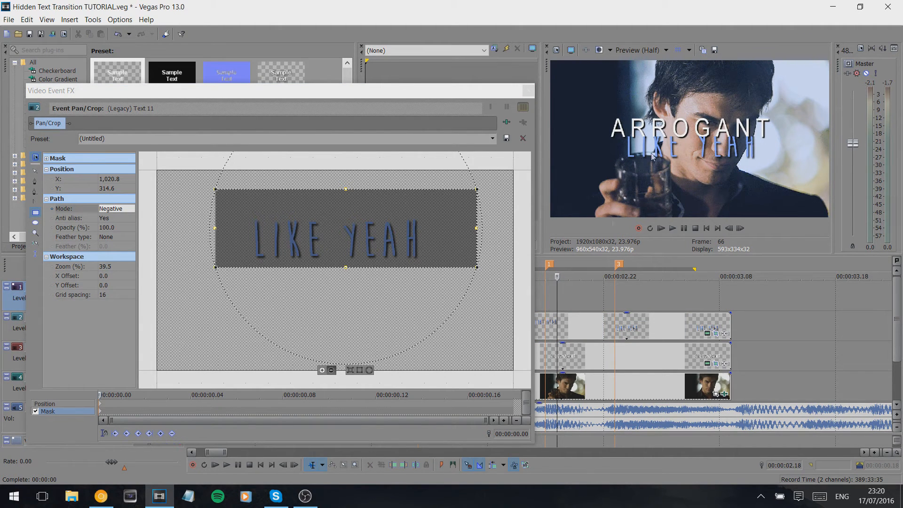
pyautogui.click(347, 267)
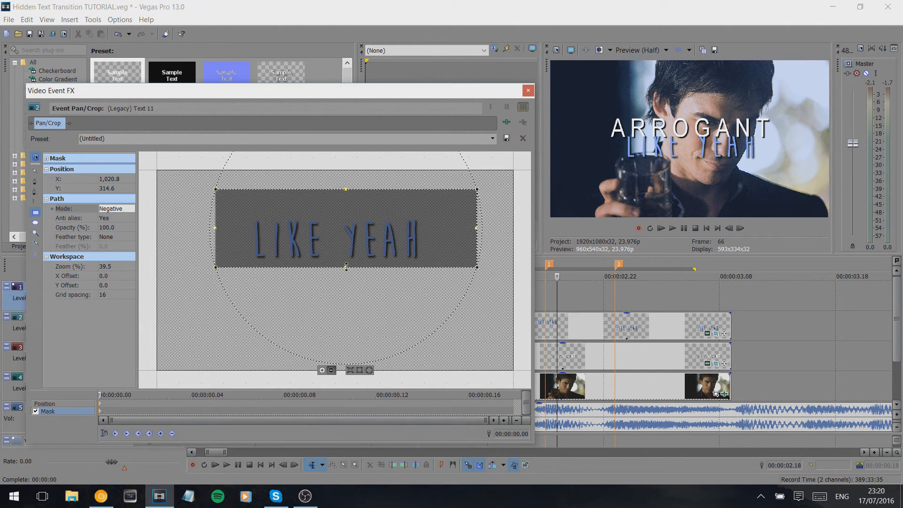
pyautogui.moveTo(347, 268); pyautogui.dragTo(346, 271)
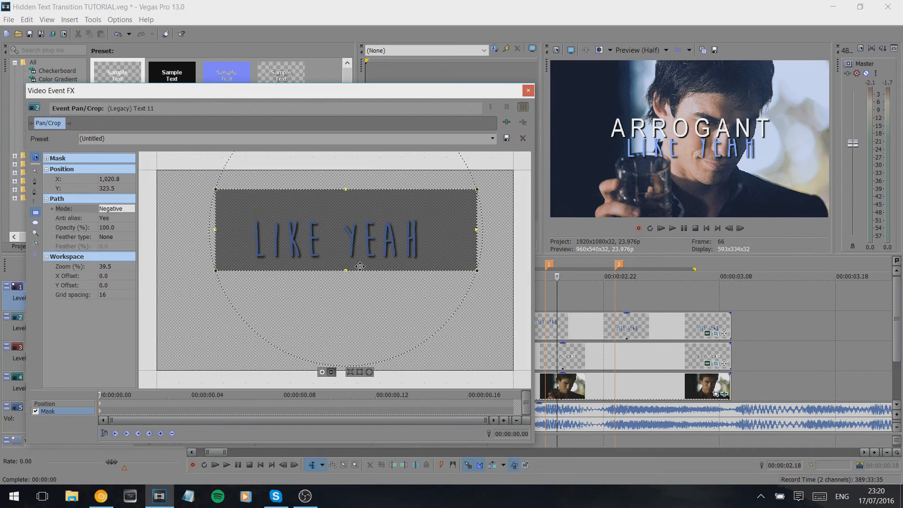
pyautogui.click(528, 91)
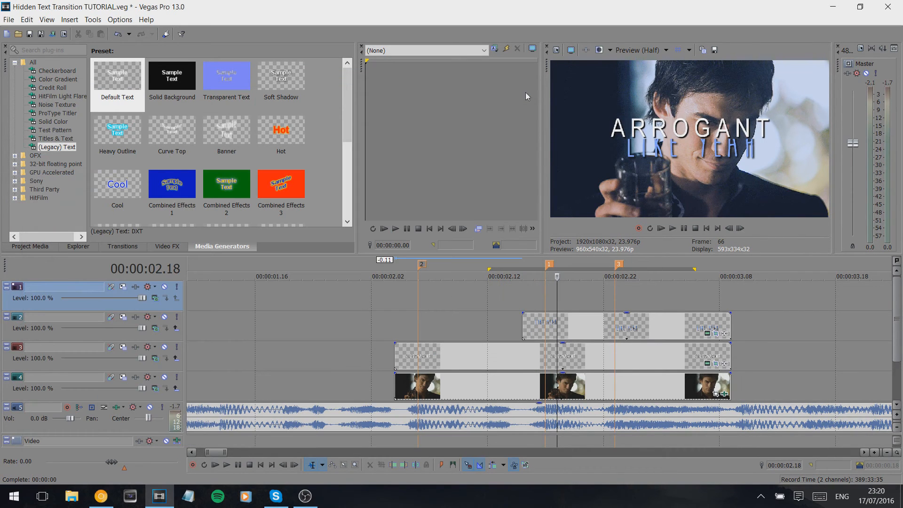
# Review the masked LIKE YEAH slide frame by frame between 00:00:02.15 and 00:00:02.23
pyautogui.press('Left')
pyautogui.press('Left')
pyautogui.press('Left')
pyautogui.press('Right')
pyautogui.press('Right')
pyautogui.press('Right')
pyautogui.press('Right')
pyautogui.press('Right')
pyautogui.press('Right')
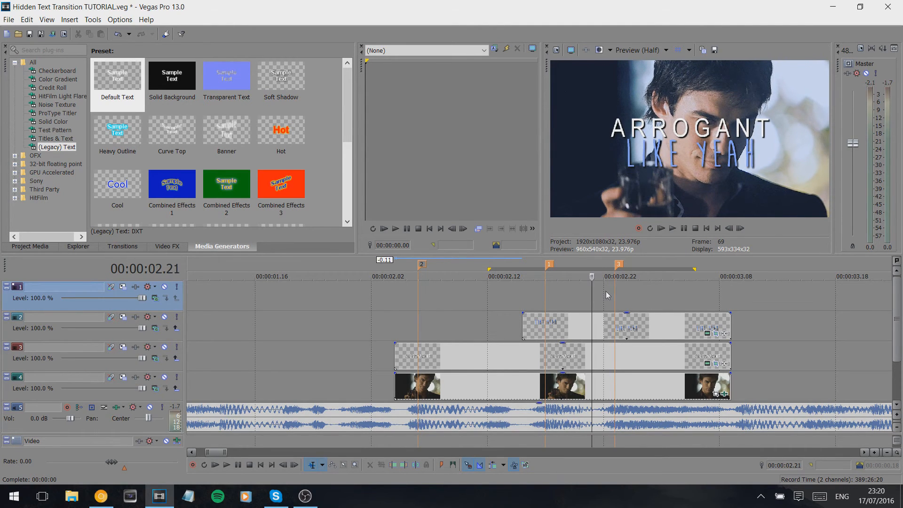
pyautogui.press('Right')
pyautogui.press('Right')
# Add a fade-in of about 6 frames to the ARROGANT event and about 5 frames to the LIKE YEAH event
pyautogui.moveTo(392, 344); pyautogui.dragTo(463, 344)
pyautogui.moveTo(522, 312); pyautogui.dragTo(580, 313)
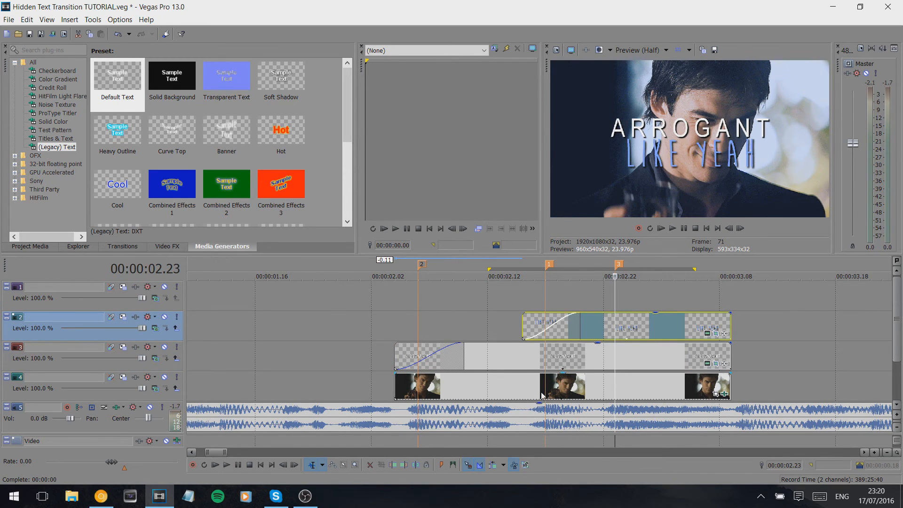
# Solo the video clip's track at 00:00:02.23 and set the preview quality to Best (Full)
pyautogui.click(592, 391)
pyautogui.click(613, 390)
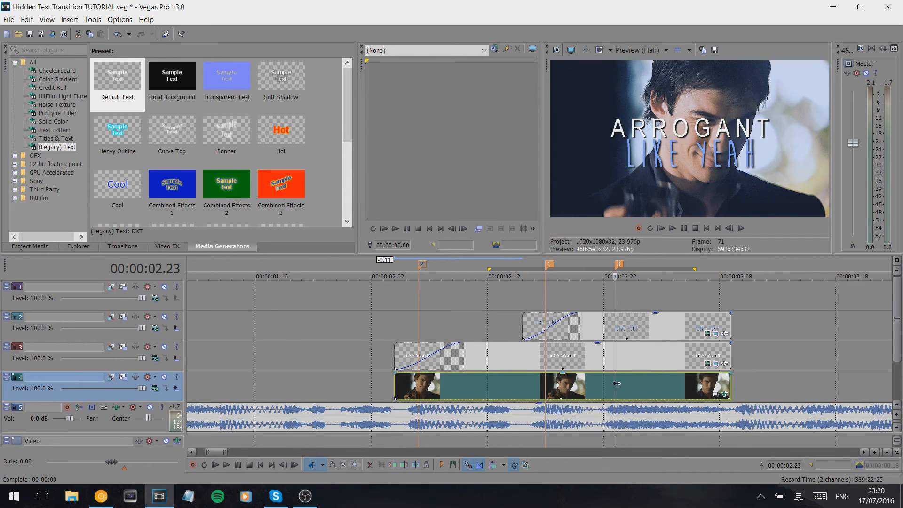
pyautogui.click(177, 377)
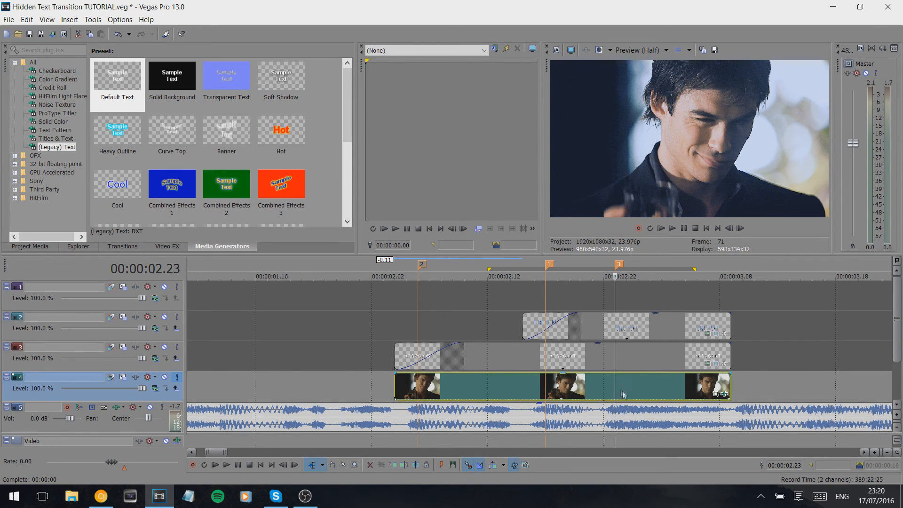
pyautogui.click(649, 50)
pyautogui.moveTo(639, 107)
pyautogui.click(586, 123)
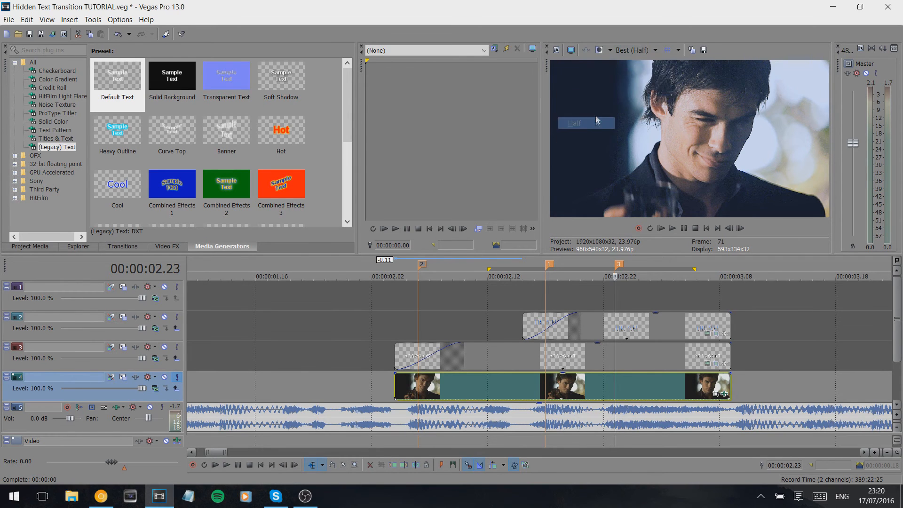
pyautogui.click(644, 51)
pyautogui.click(586, 113)
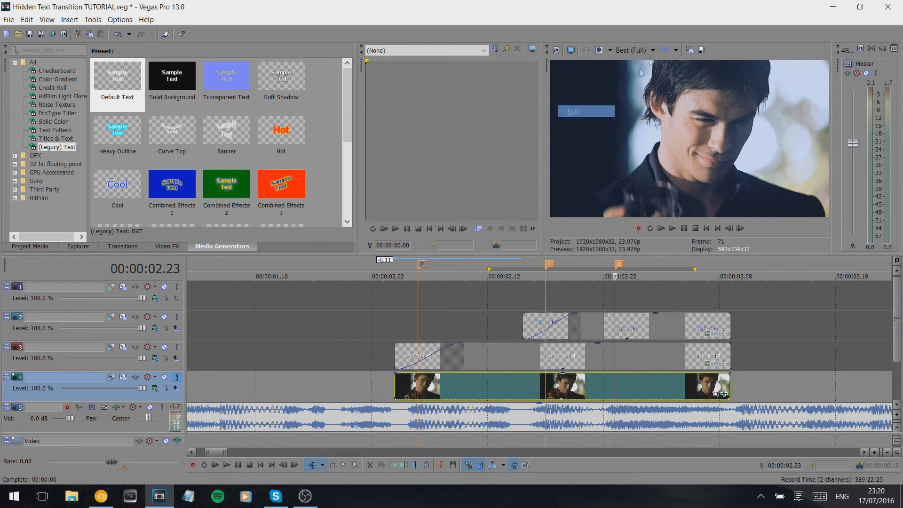
# Save a snapshot of the frame as Image3.jpg and place it on the video clip's track at 00:00:02.23
pyautogui.click(700, 50)
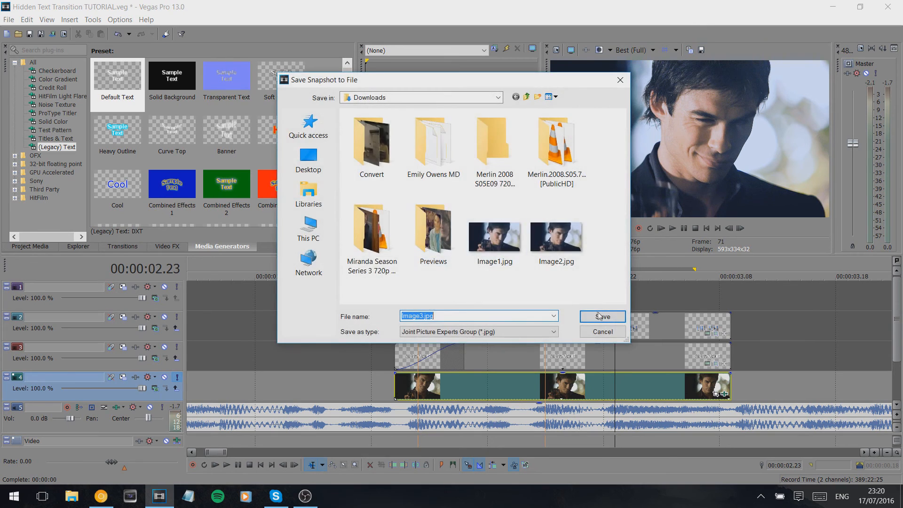
pyautogui.click(603, 316)
pyautogui.scroll(-2, 189, 148)
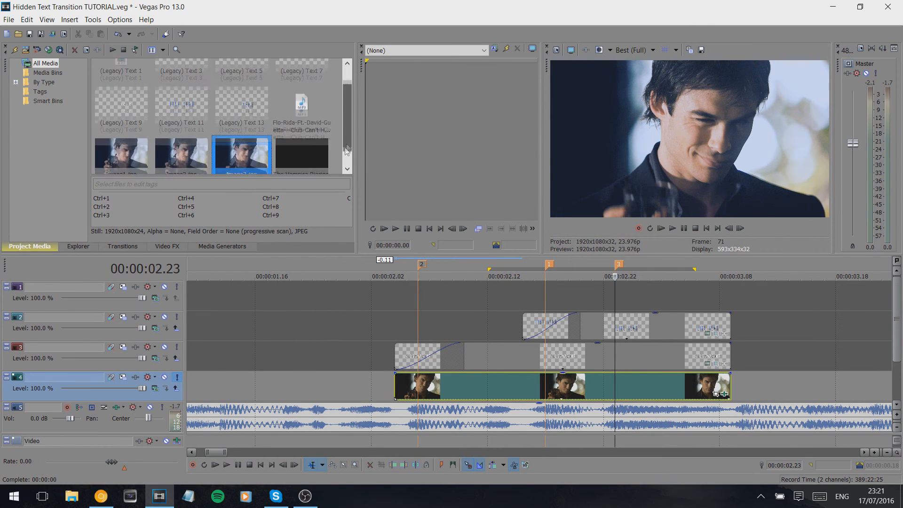
pyautogui.moveTo(238, 154); pyautogui.dragTo(615, 382)
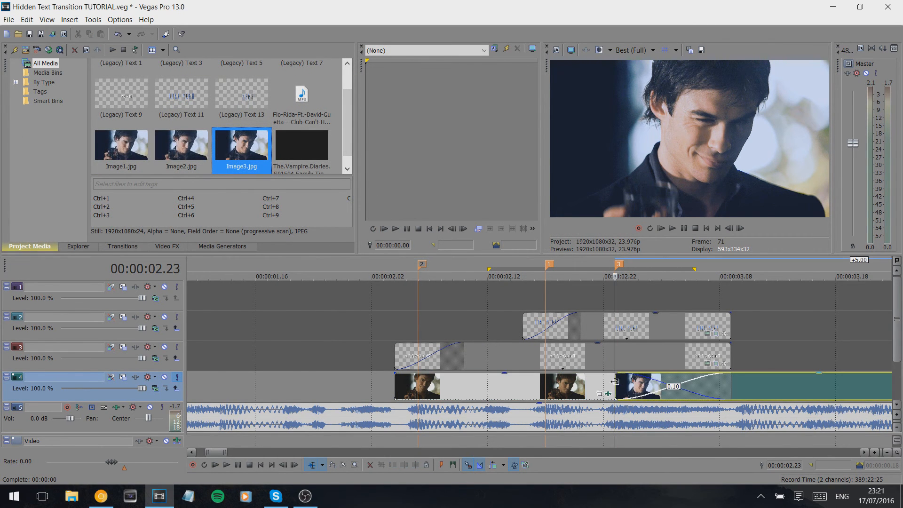
# Trim the video clip to end at 00:00:02.23, then split the still image at 00:00:03.09 and delete the remainder
pyautogui.moveTo(728, 379); pyautogui.dragTo(614, 380)
pyautogui.click(735, 383)
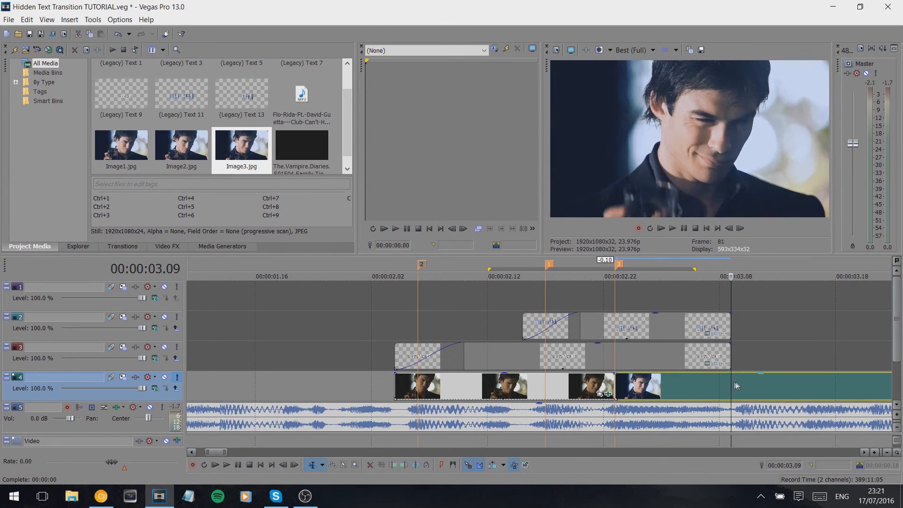
pyautogui.press('s')
pyautogui.click(743, 385)
pyautogui.press('Delete')
# Apply the 100% Black and White effect to the still image and close the effect settings
pyautogui.click(685, 384)
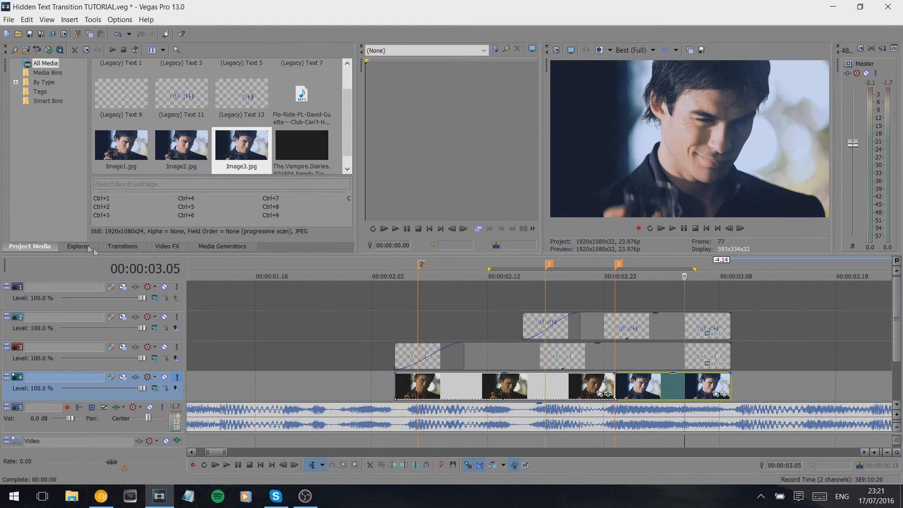
pyautogui.click(173, 247)
pyautogui.click(65, 79)
pyautogui.moveTo(217, 131); pyautogui.dragTo(488, 304)
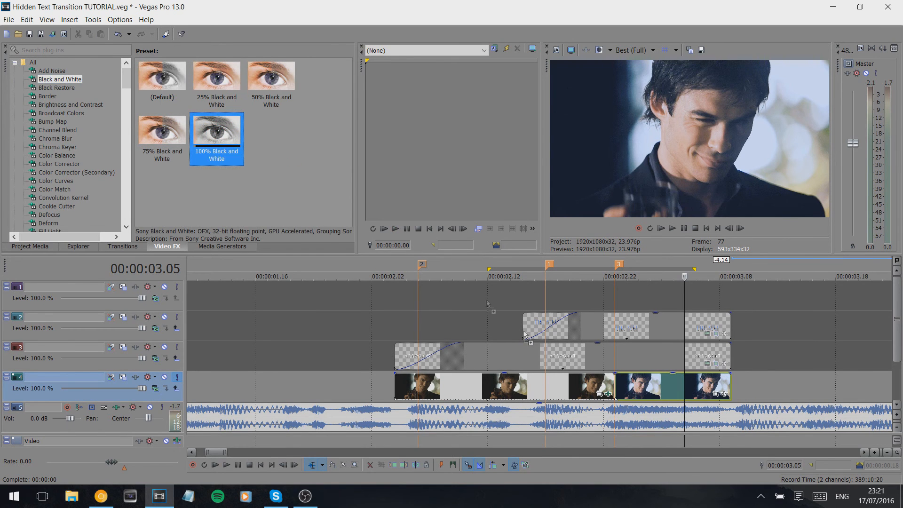
pyautogui.moveTo(632, 392); pyautogui.dragTo(632, 392)
pyautogui.click(533, 94)
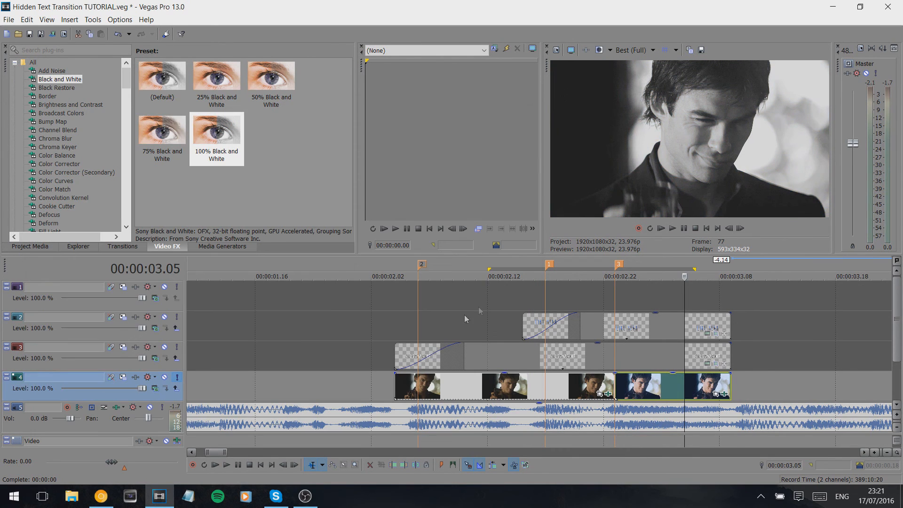
# Turn off solo on the video track and select the ARROGANT event at 00:00:02.06
pyautogui.click(429, 335)
pyautogui.click(176, 377)
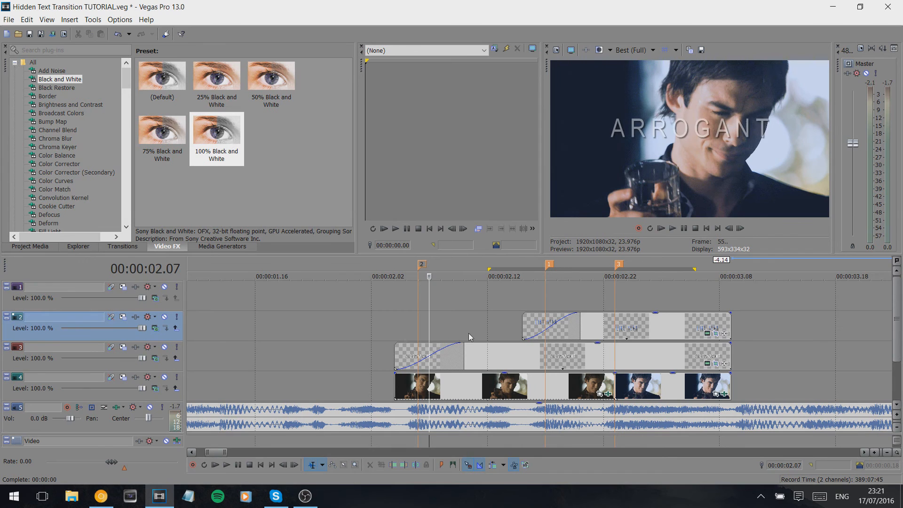
pyautogui.click(487, 336)
pyautogui.click(418, 354)
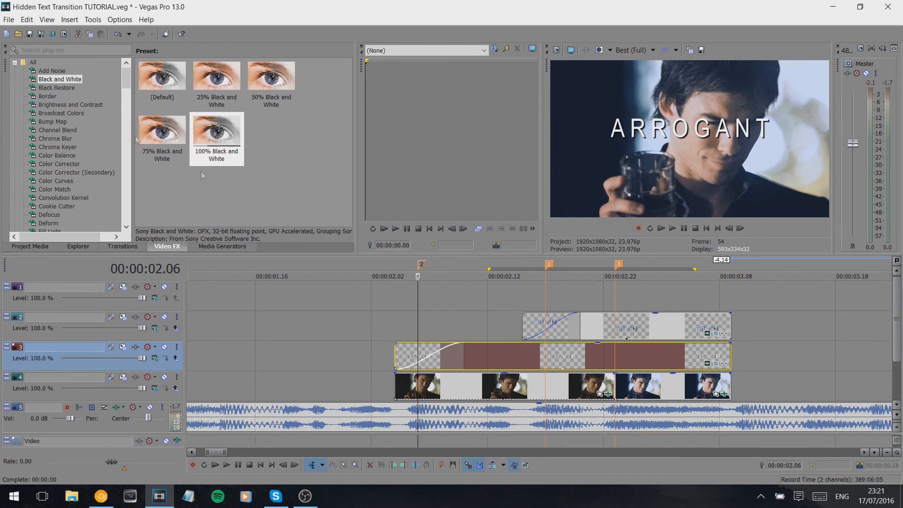
# Apply the Push Right transition to the ARROGANT event's fade-in and close the transition settings
pyautogui.click(122, 246)
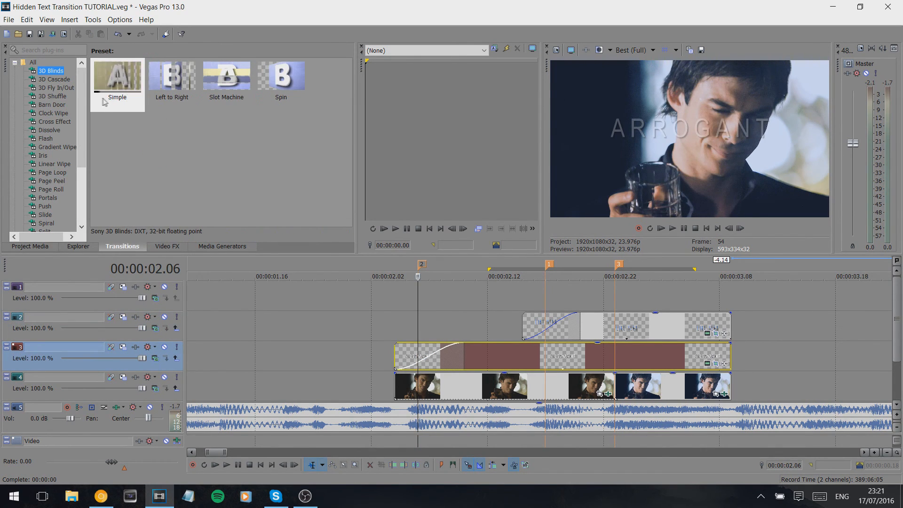
pyautogui.scroll(-2, 66, 141)
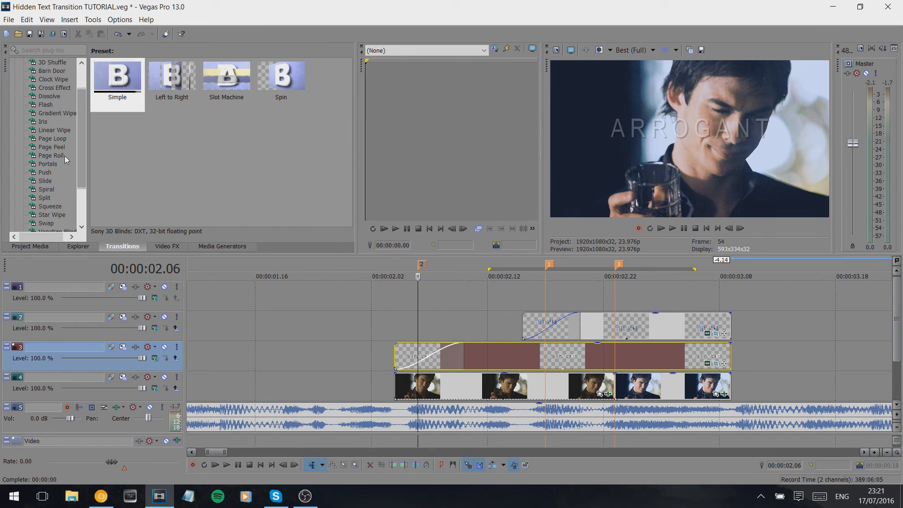
pyautogui.click(46, 172)
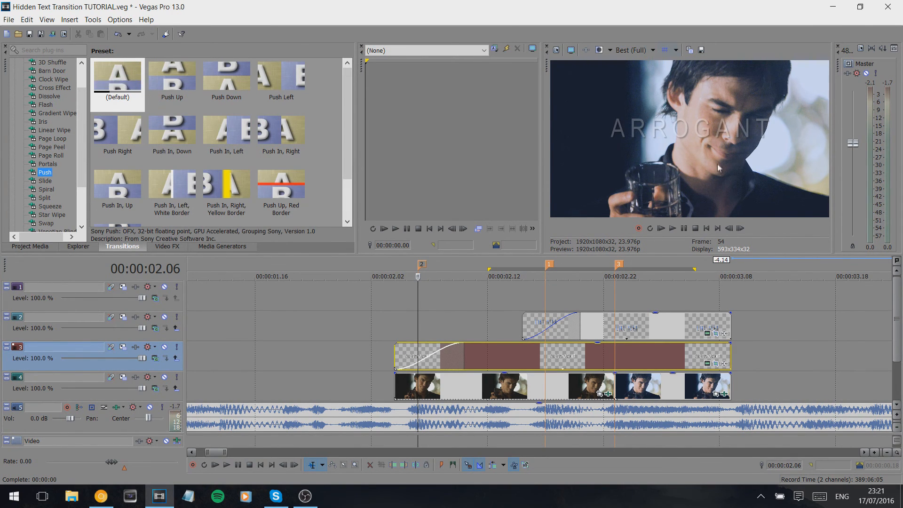
pyautogui.moveTo(124, 139); pyautogui.dragTo(430, 363)
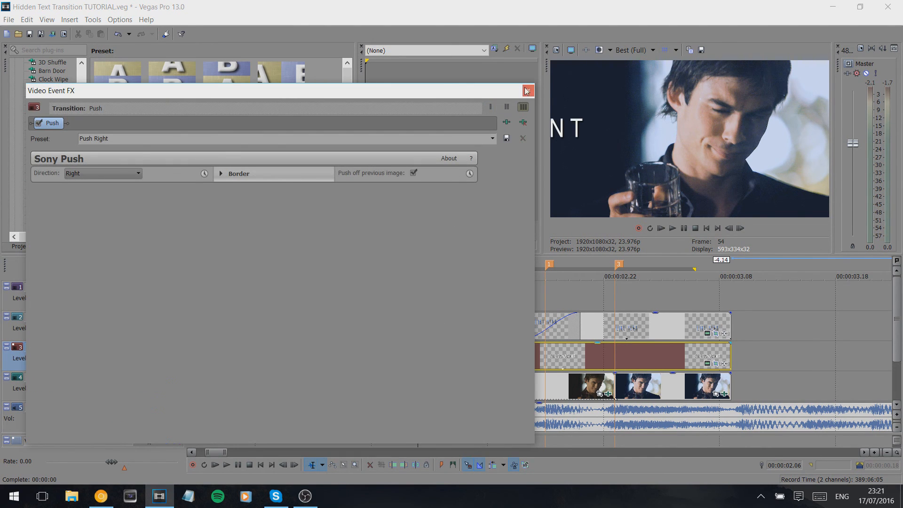
pyautogui.click(529, 91)
# Set the preview quality to Preview (Half)
pyautogui.click(633, 50)
pyautogui.moveTo(639, 75)
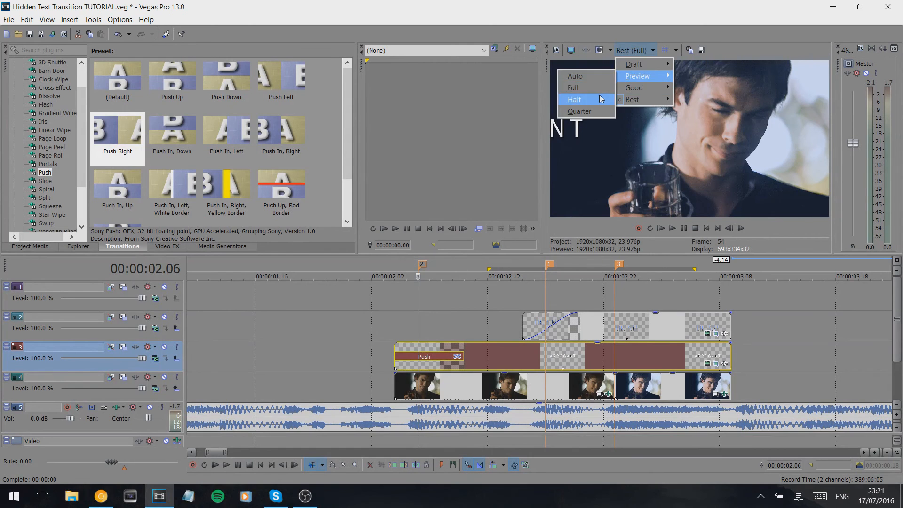
pyautogui.click(691, 99)
# Select the range from 00:00:02.03 to 00:00:03.10 and play back the finished text sequence
pyautogui.moveTo(383, 266); pyautogui.dragTo(749, 272)
pyautogui.press('space')
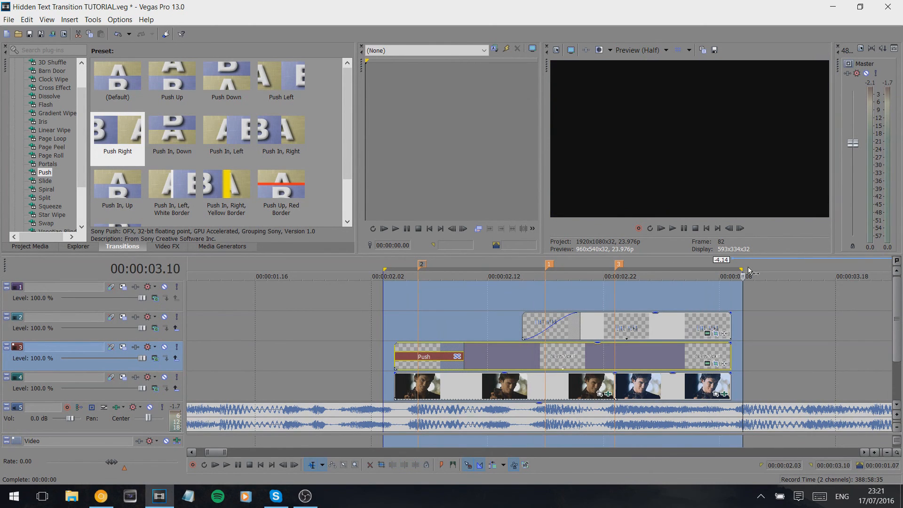
pyautogui.press('space')
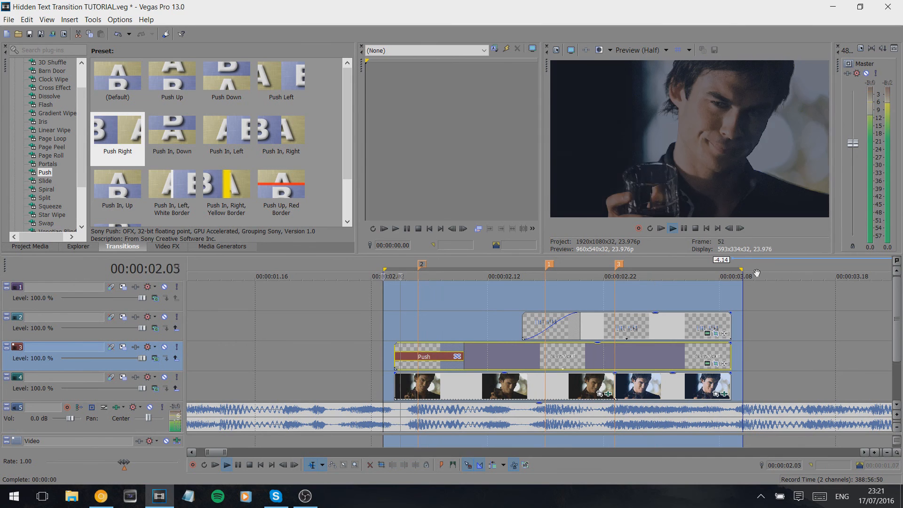
# Stop the playback, clear the time selection and place the playhead at 00:00:02.14, just before the LIKE YEAH event
pyautogui.press('space')
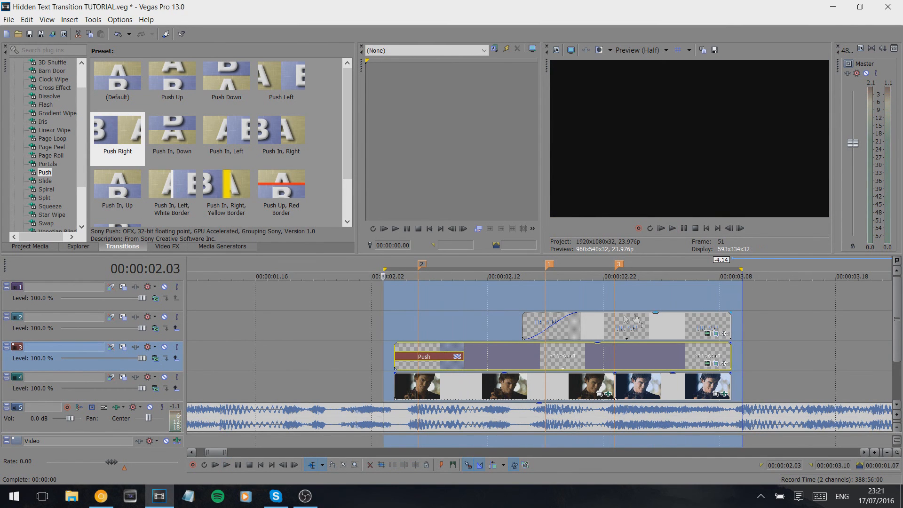
pyautogui.click(543, 293)
pyautogui.click(510, 287)
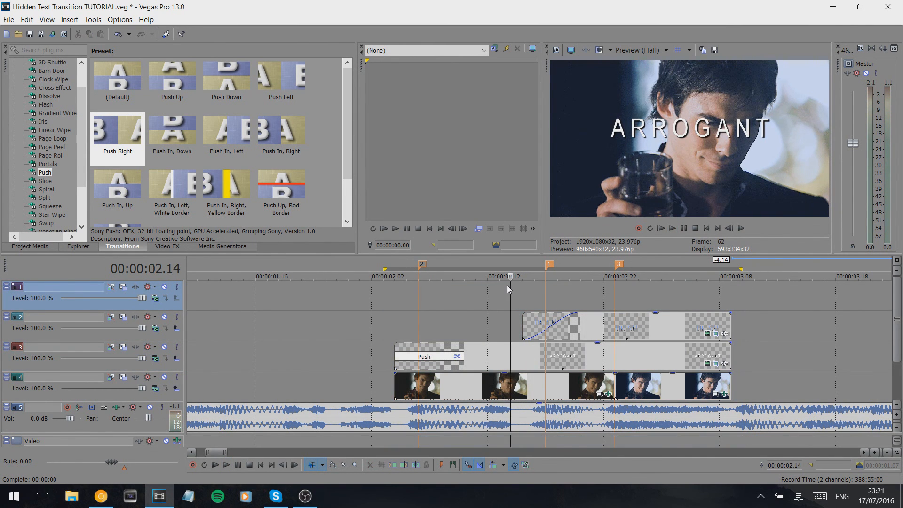
# Examine the LIKE YEAH reveal frame by frame from 00:00:02.14 to the freeze frame at 00:00:03.01, and return the playhead to 00:00:02.12
pyautogui.press('Right')
pyautogui.press('Right')
pyautogui.press('Right')
pyautogui.press('Right')
pyautogui.press('Right')
pyautogui.press('Left')
pyautogui.press('Left')
pyautogui.press('Left')
pyautogui.press('Left')
pyautogui.press('Right')
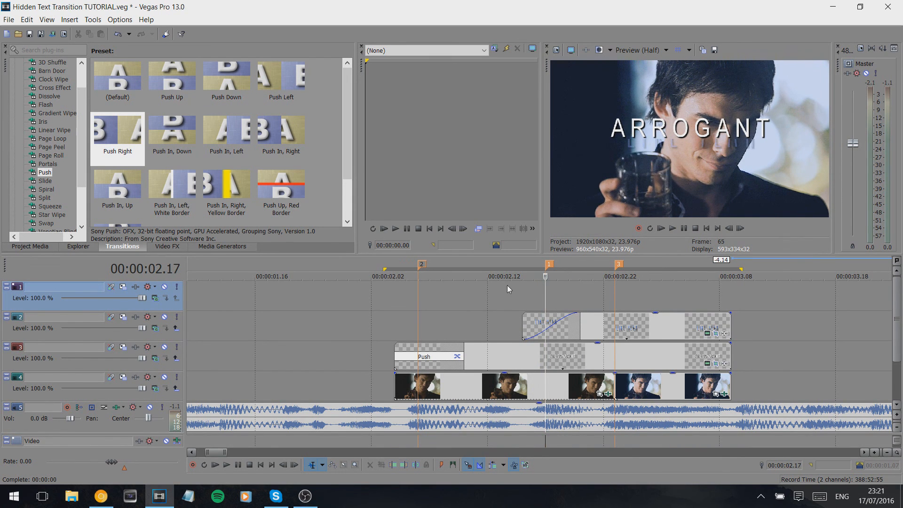
pyautogui.press('space')
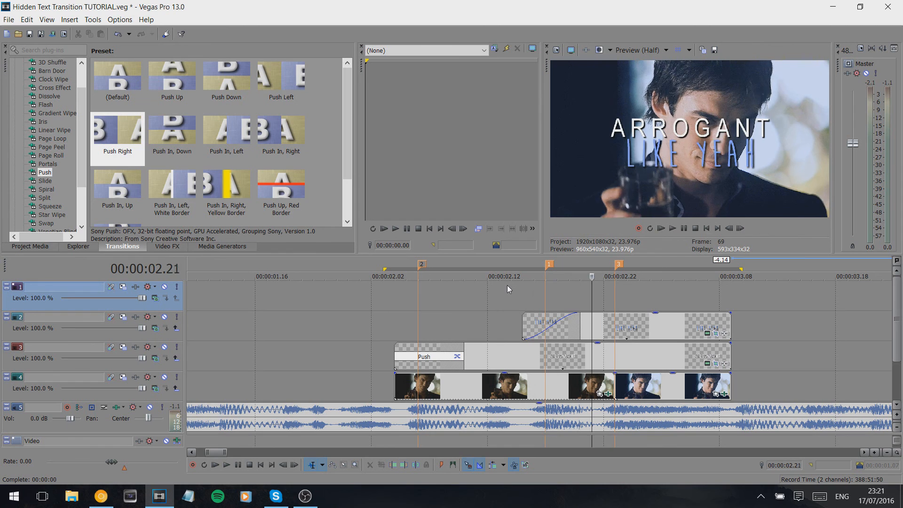
pyautogui.press('Right')
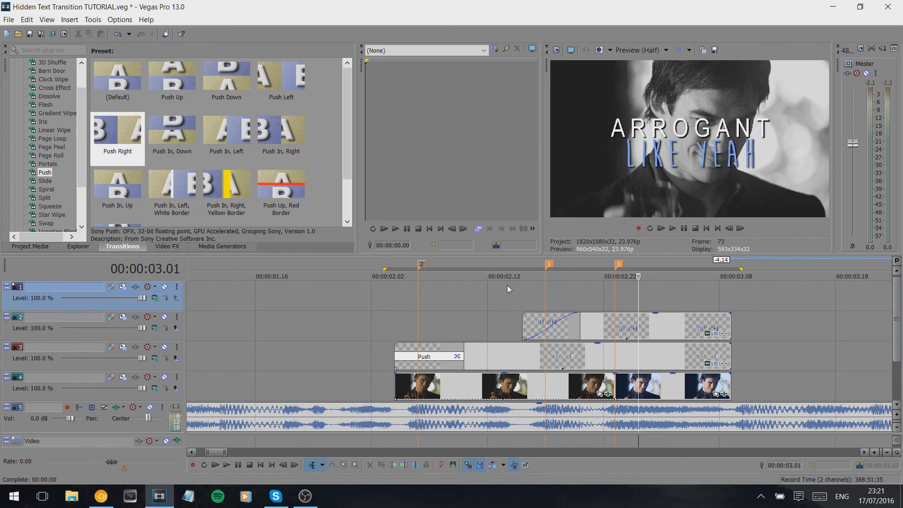
pyautogui.click(484, 286)
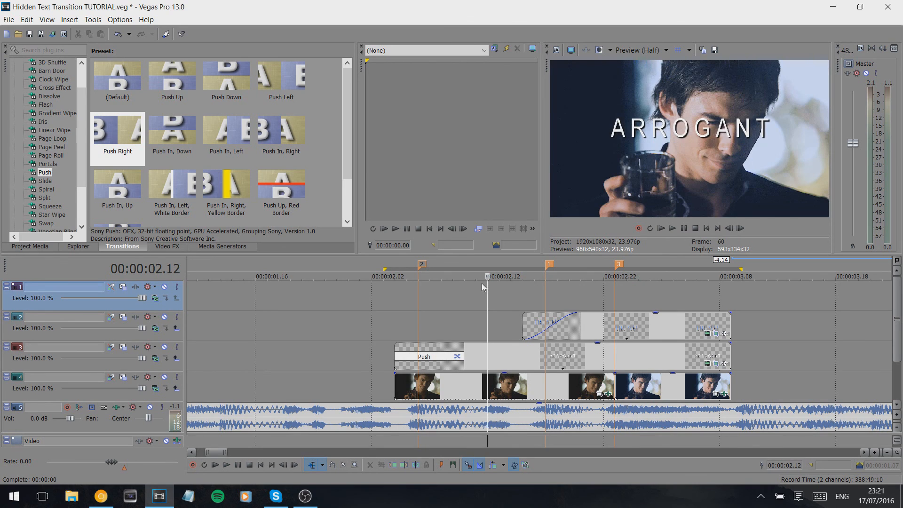